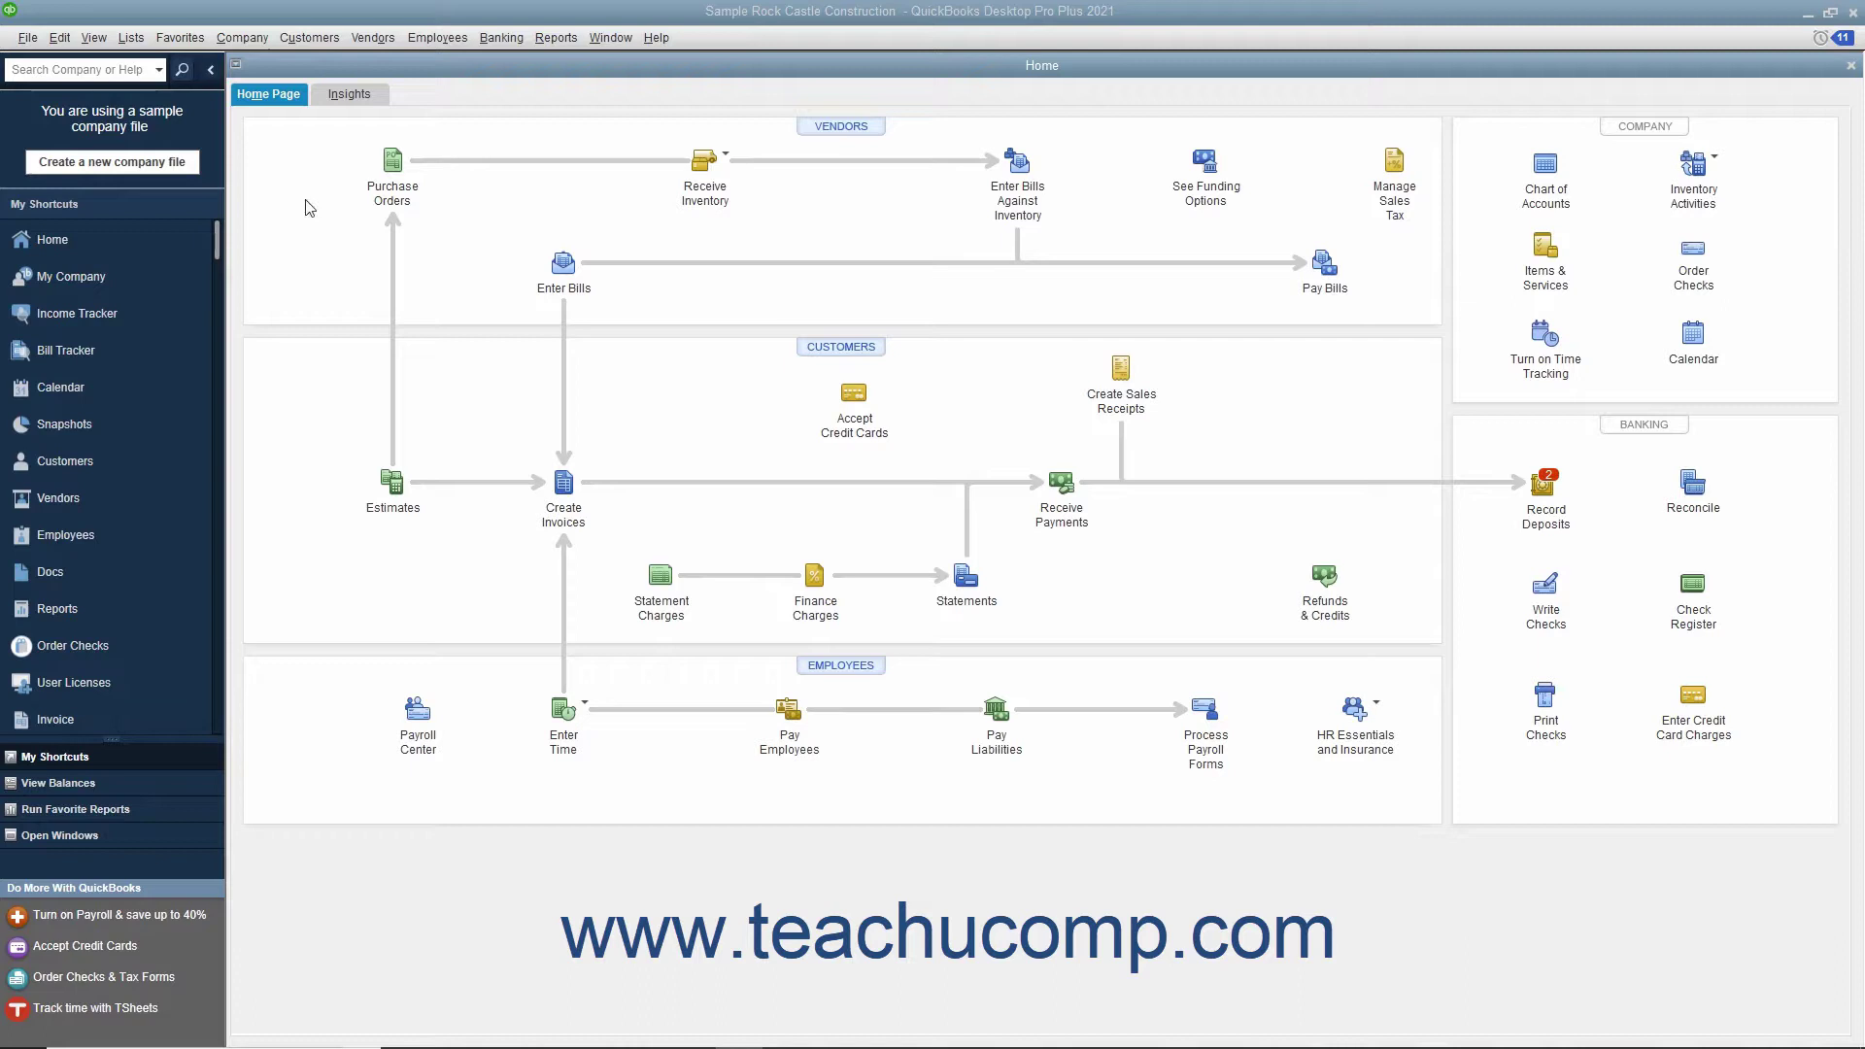
- Start a new blank invoice 1100 on the Rock Castle Invoice template
{"action": "left_click", "coordinate": [320, 38]}
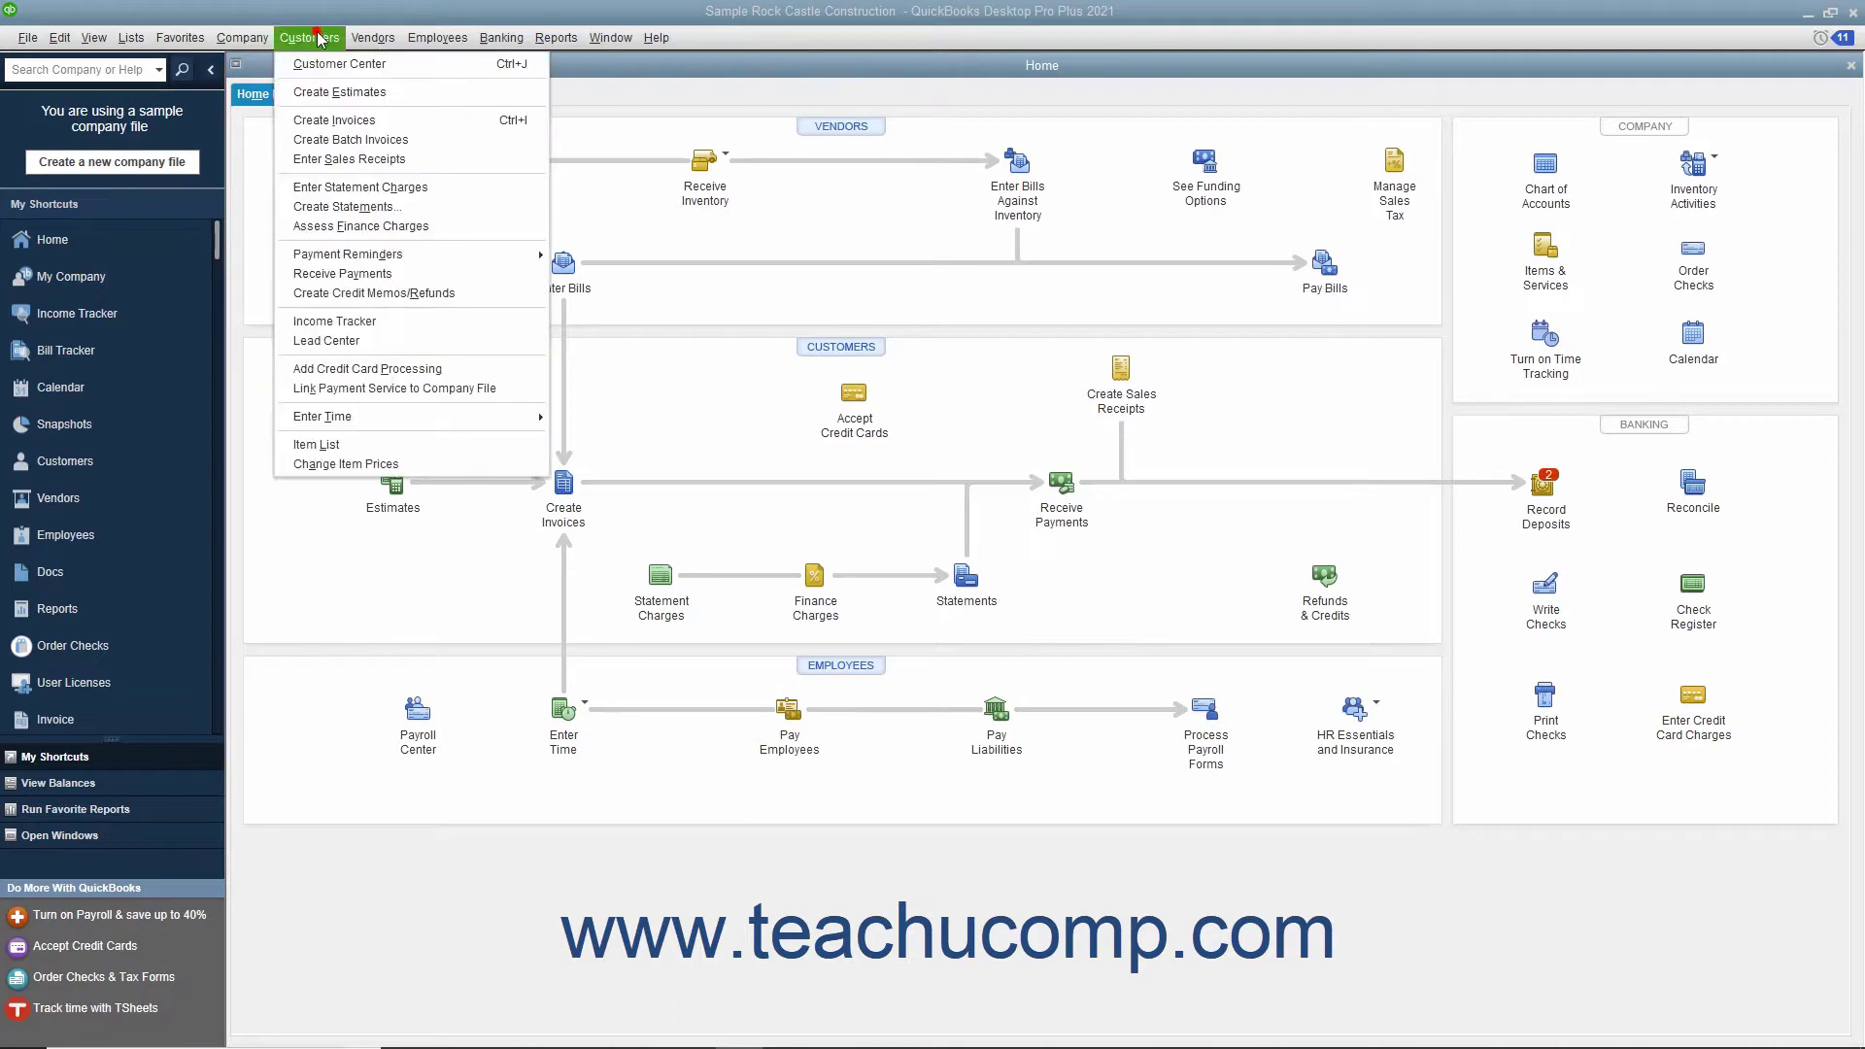
{"action": "left_click", "coordinate": [324, 123]}
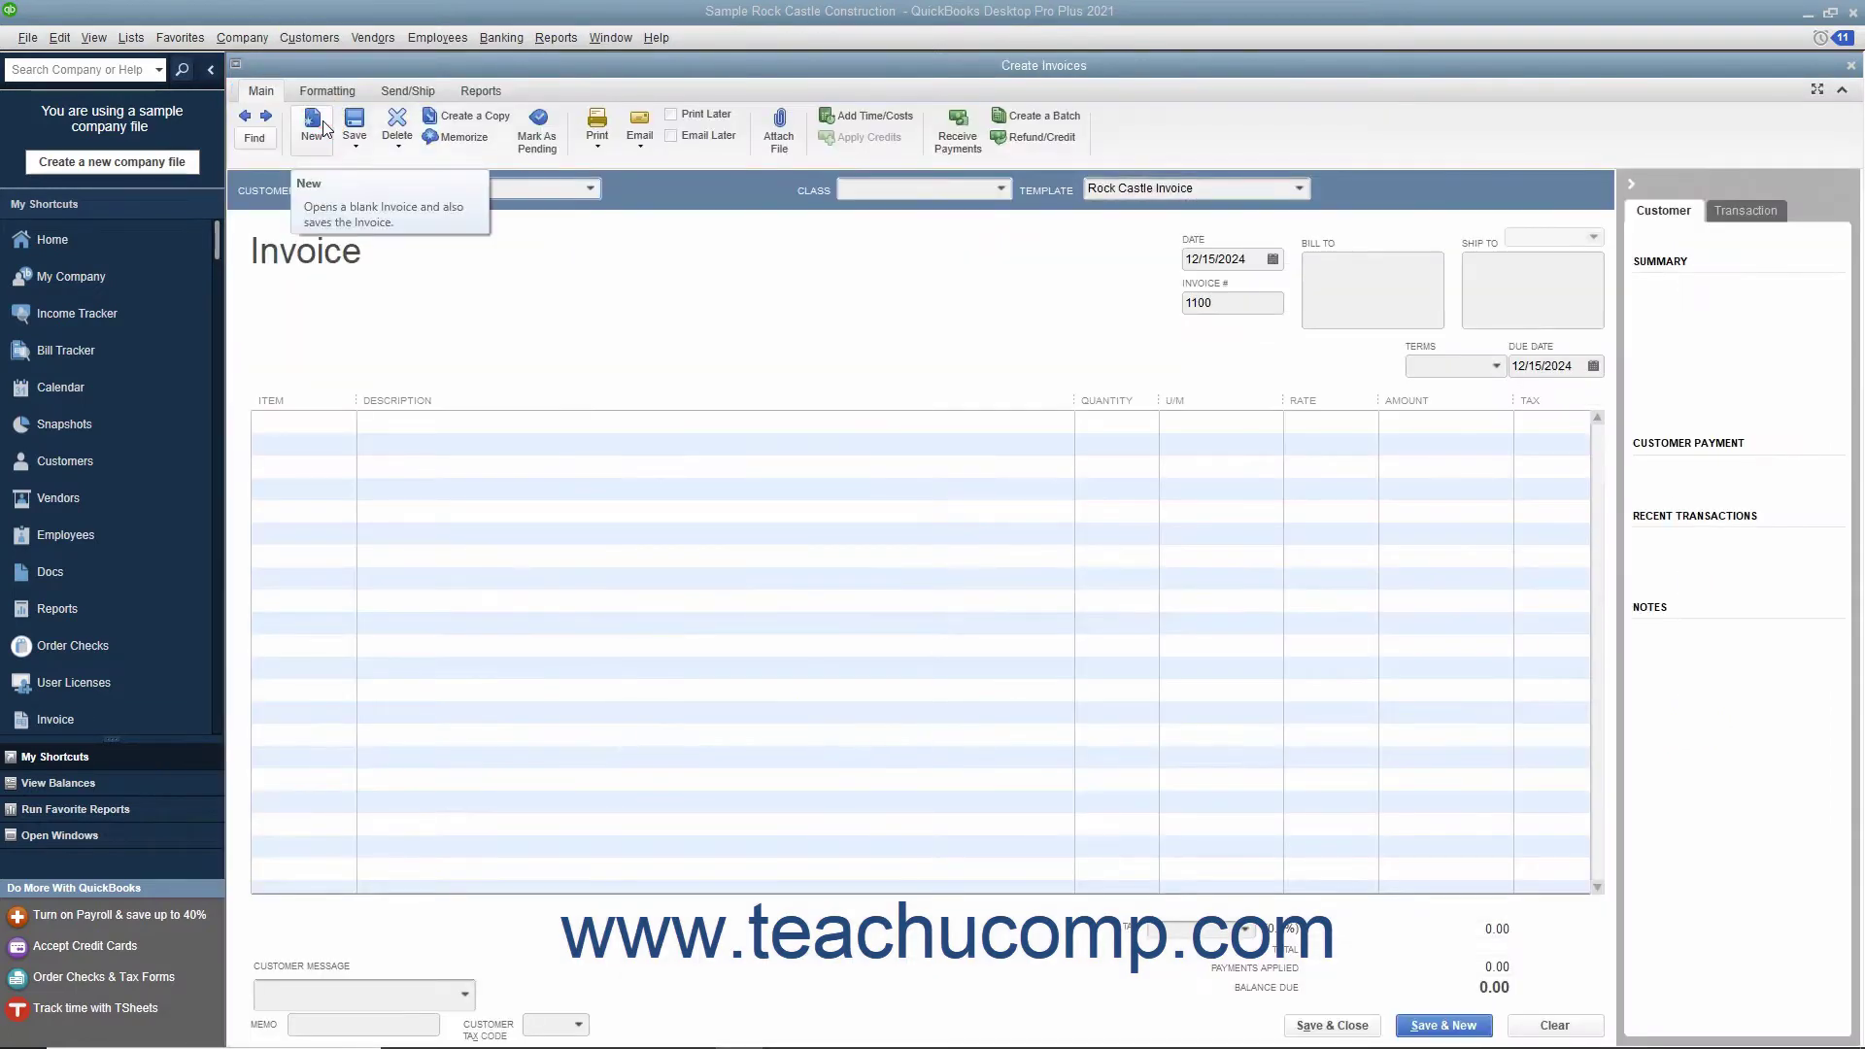
{"action": "left_click", "coordinate": [1301, 189]}
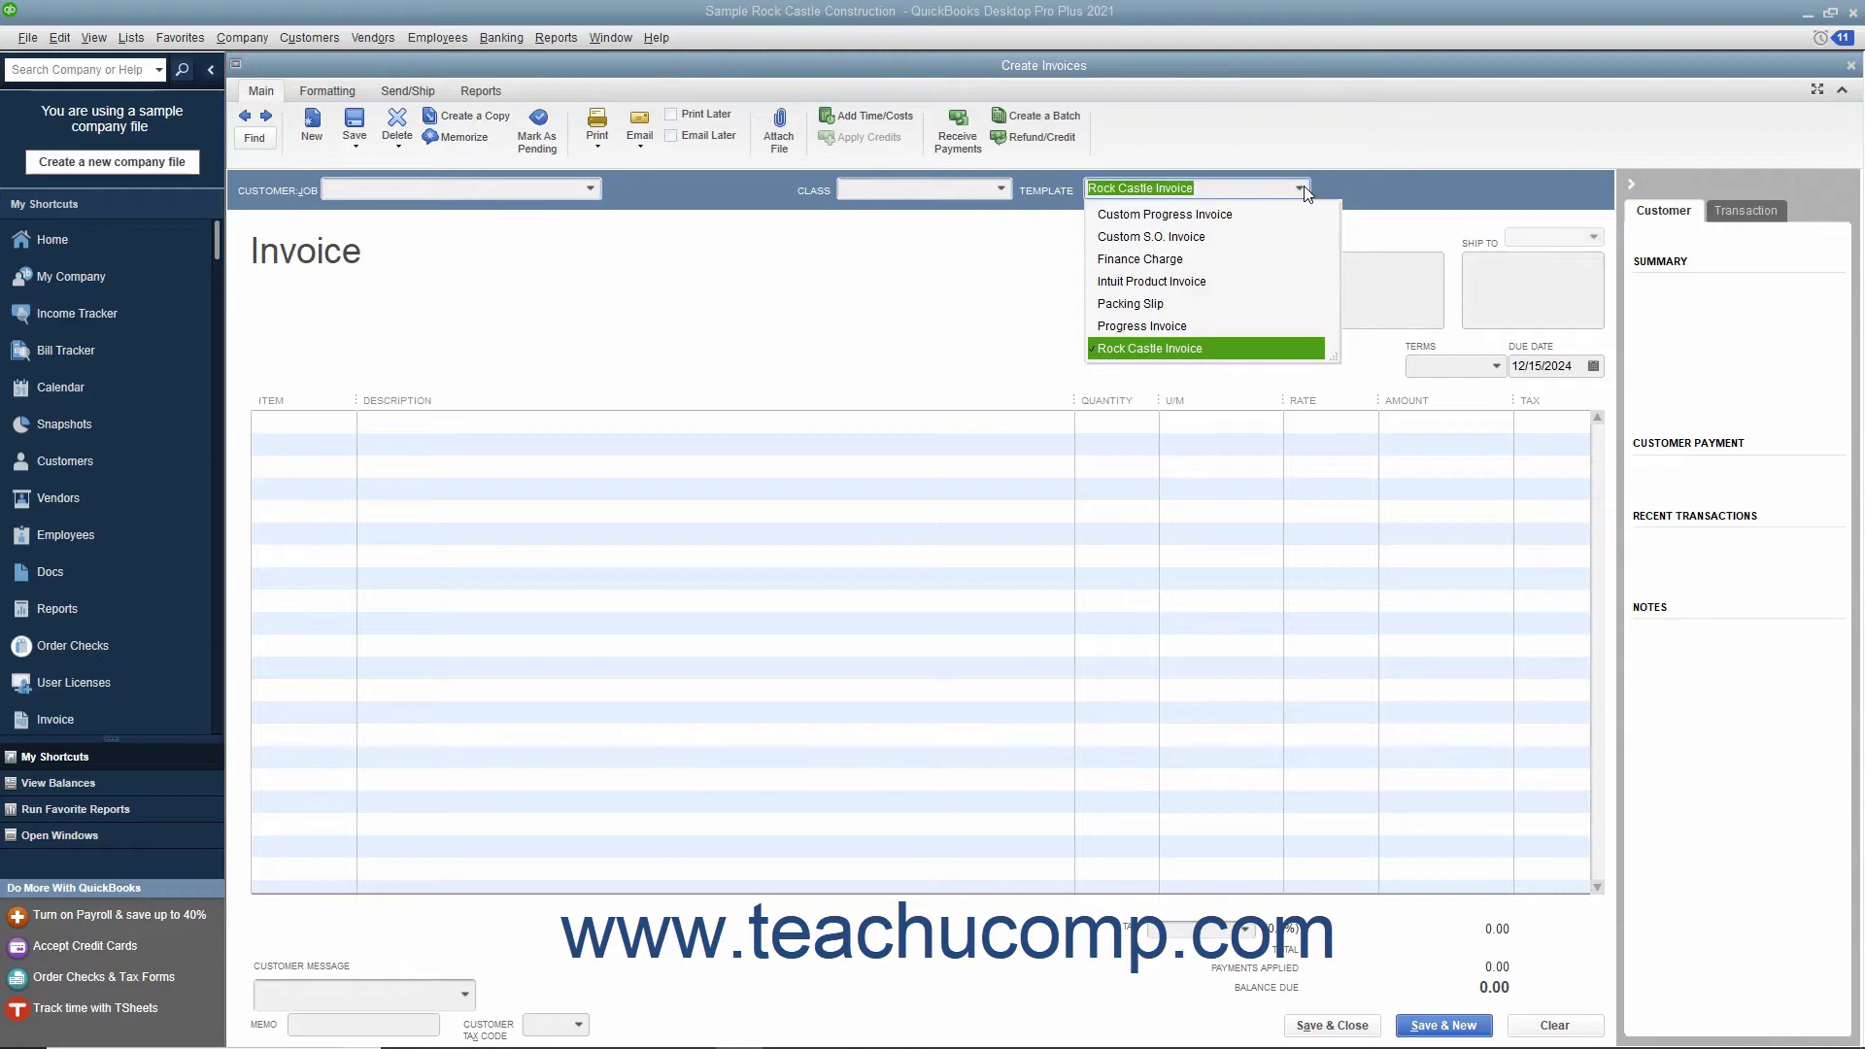
{"action": "left_click", "coordinate": [1301, 189]}
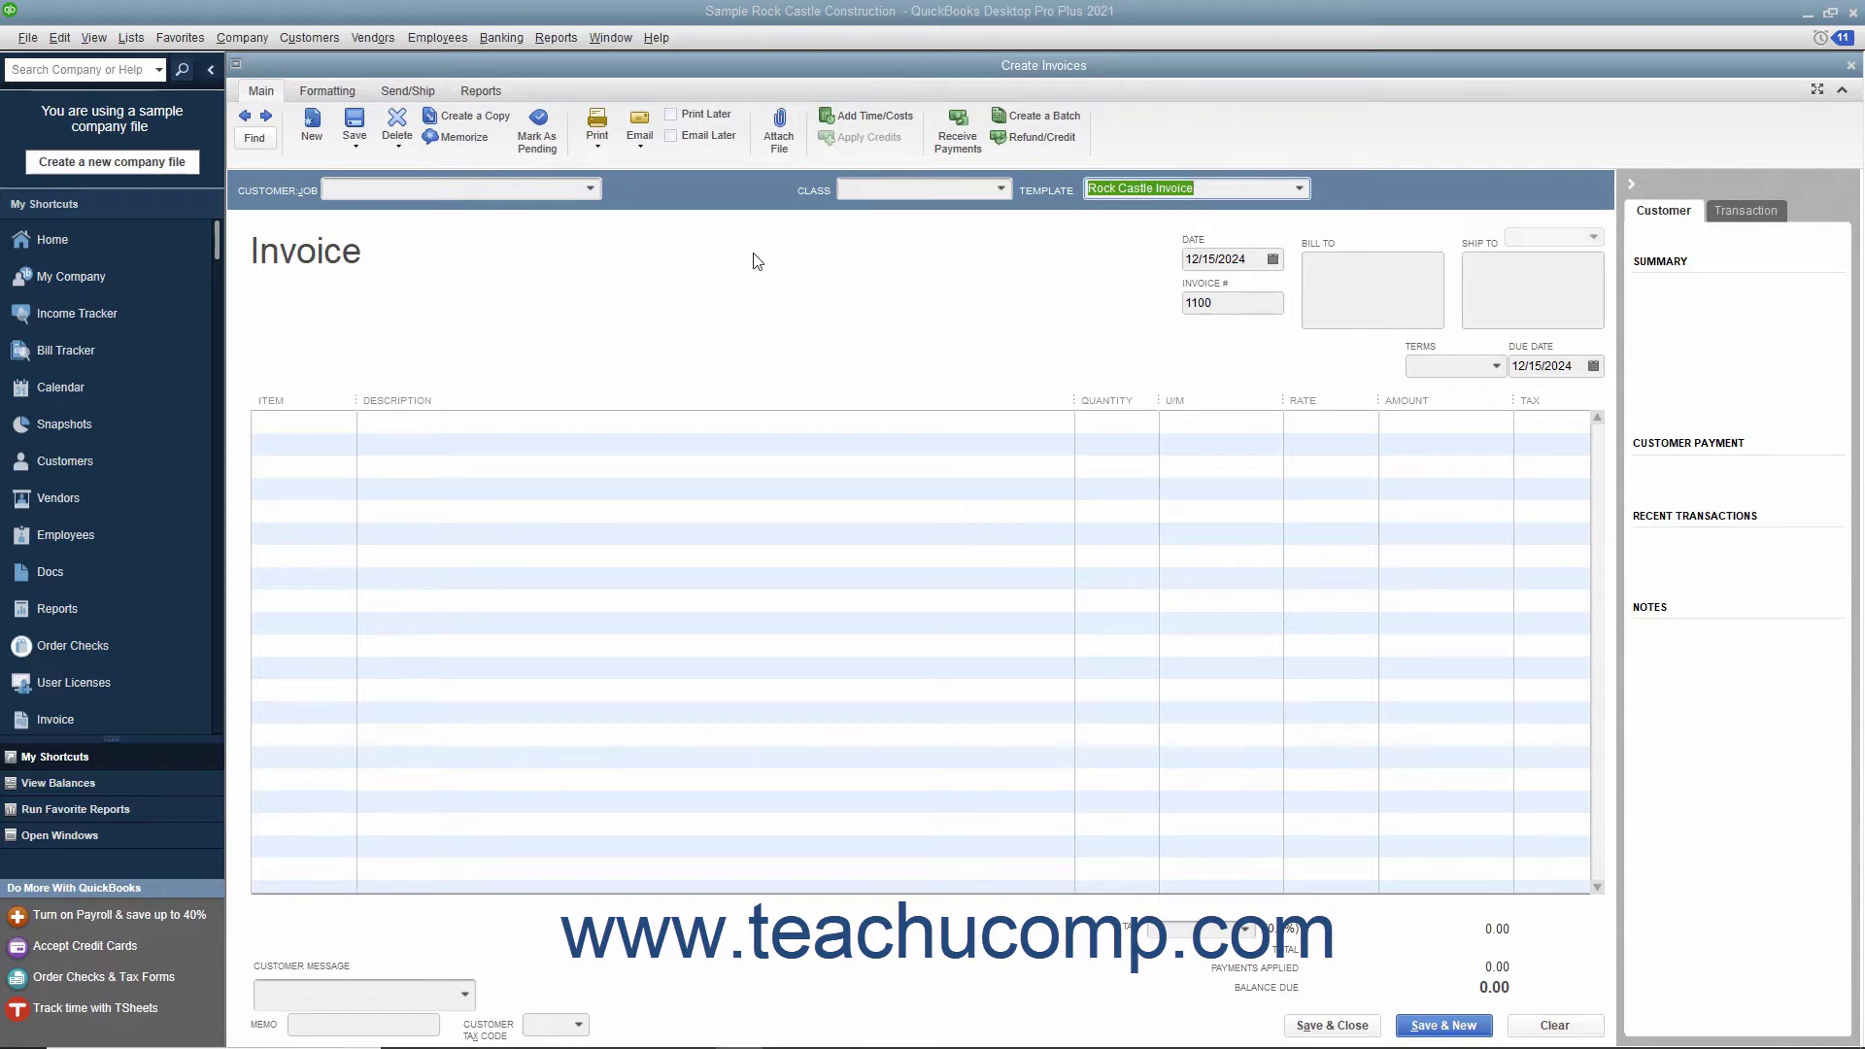
- Bill the invoice to the first listed customer, declining its available estimate
{"action": "left_click", "coordinate": [592, 189]}
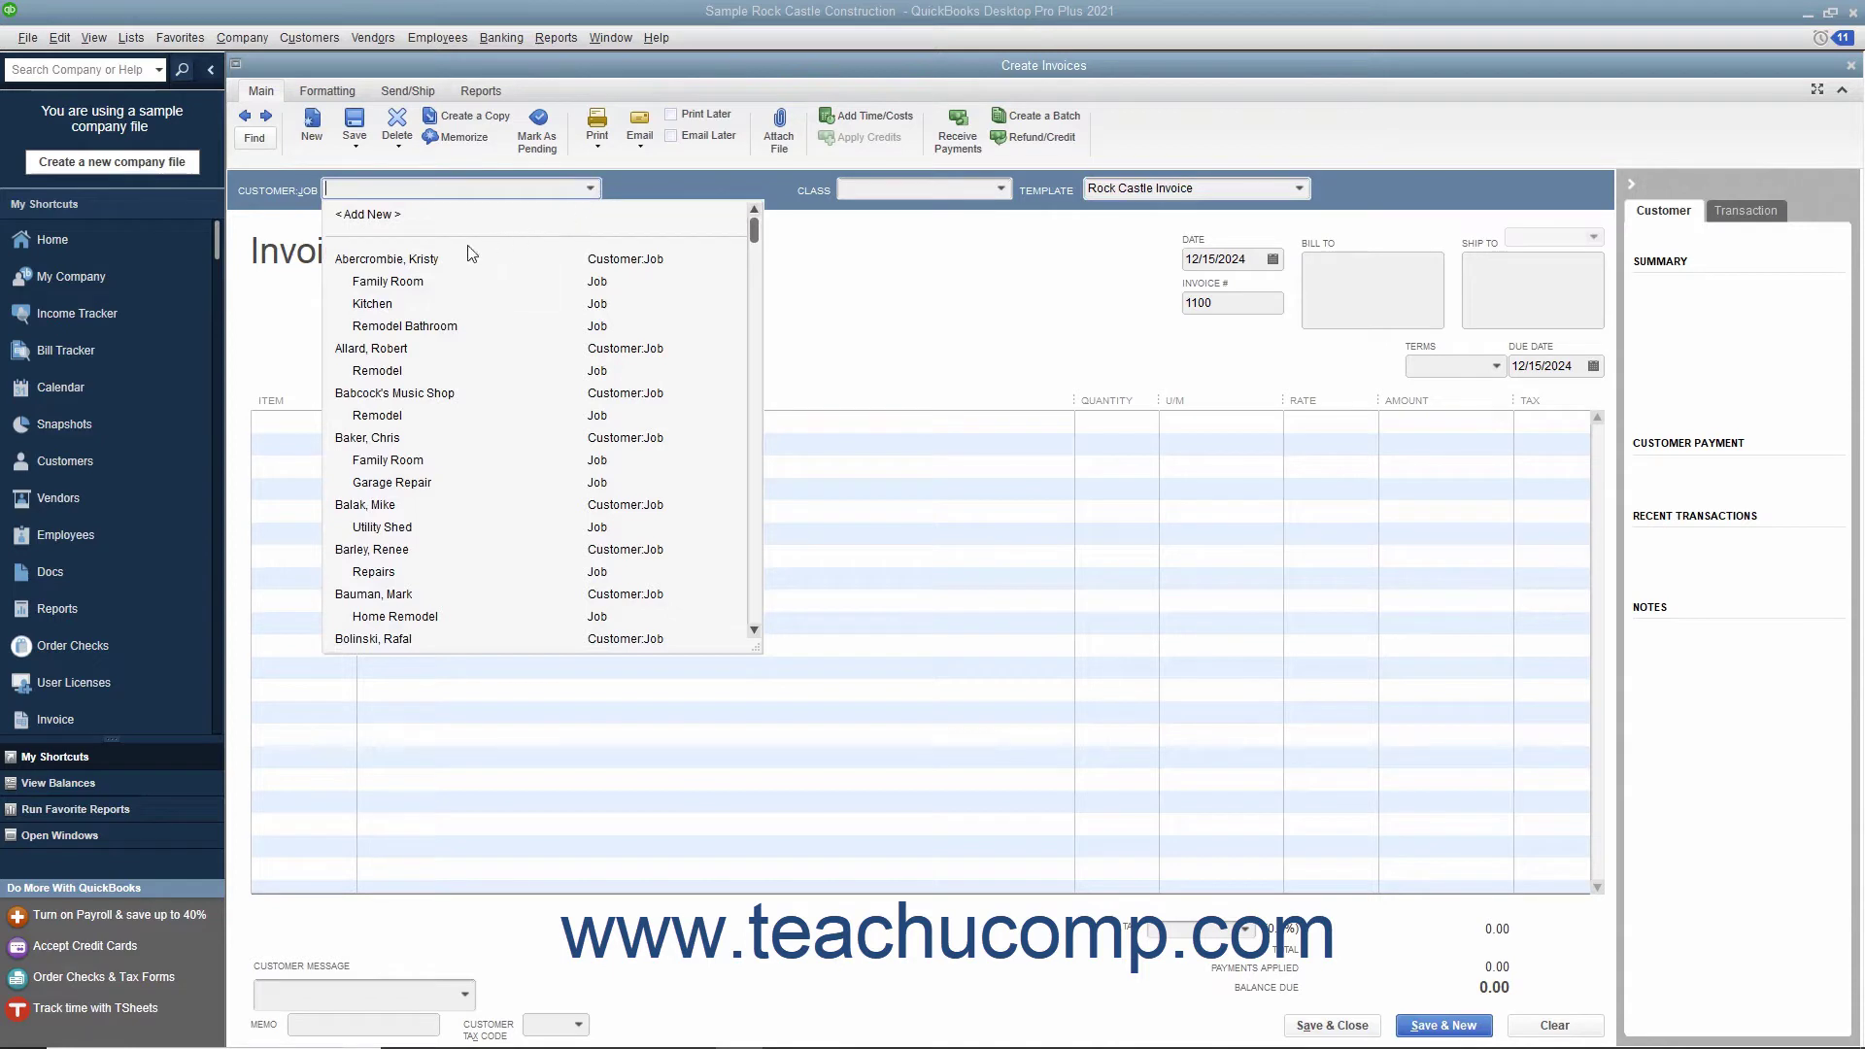
{"action": "left_click", "coordinate": [428, 264]}
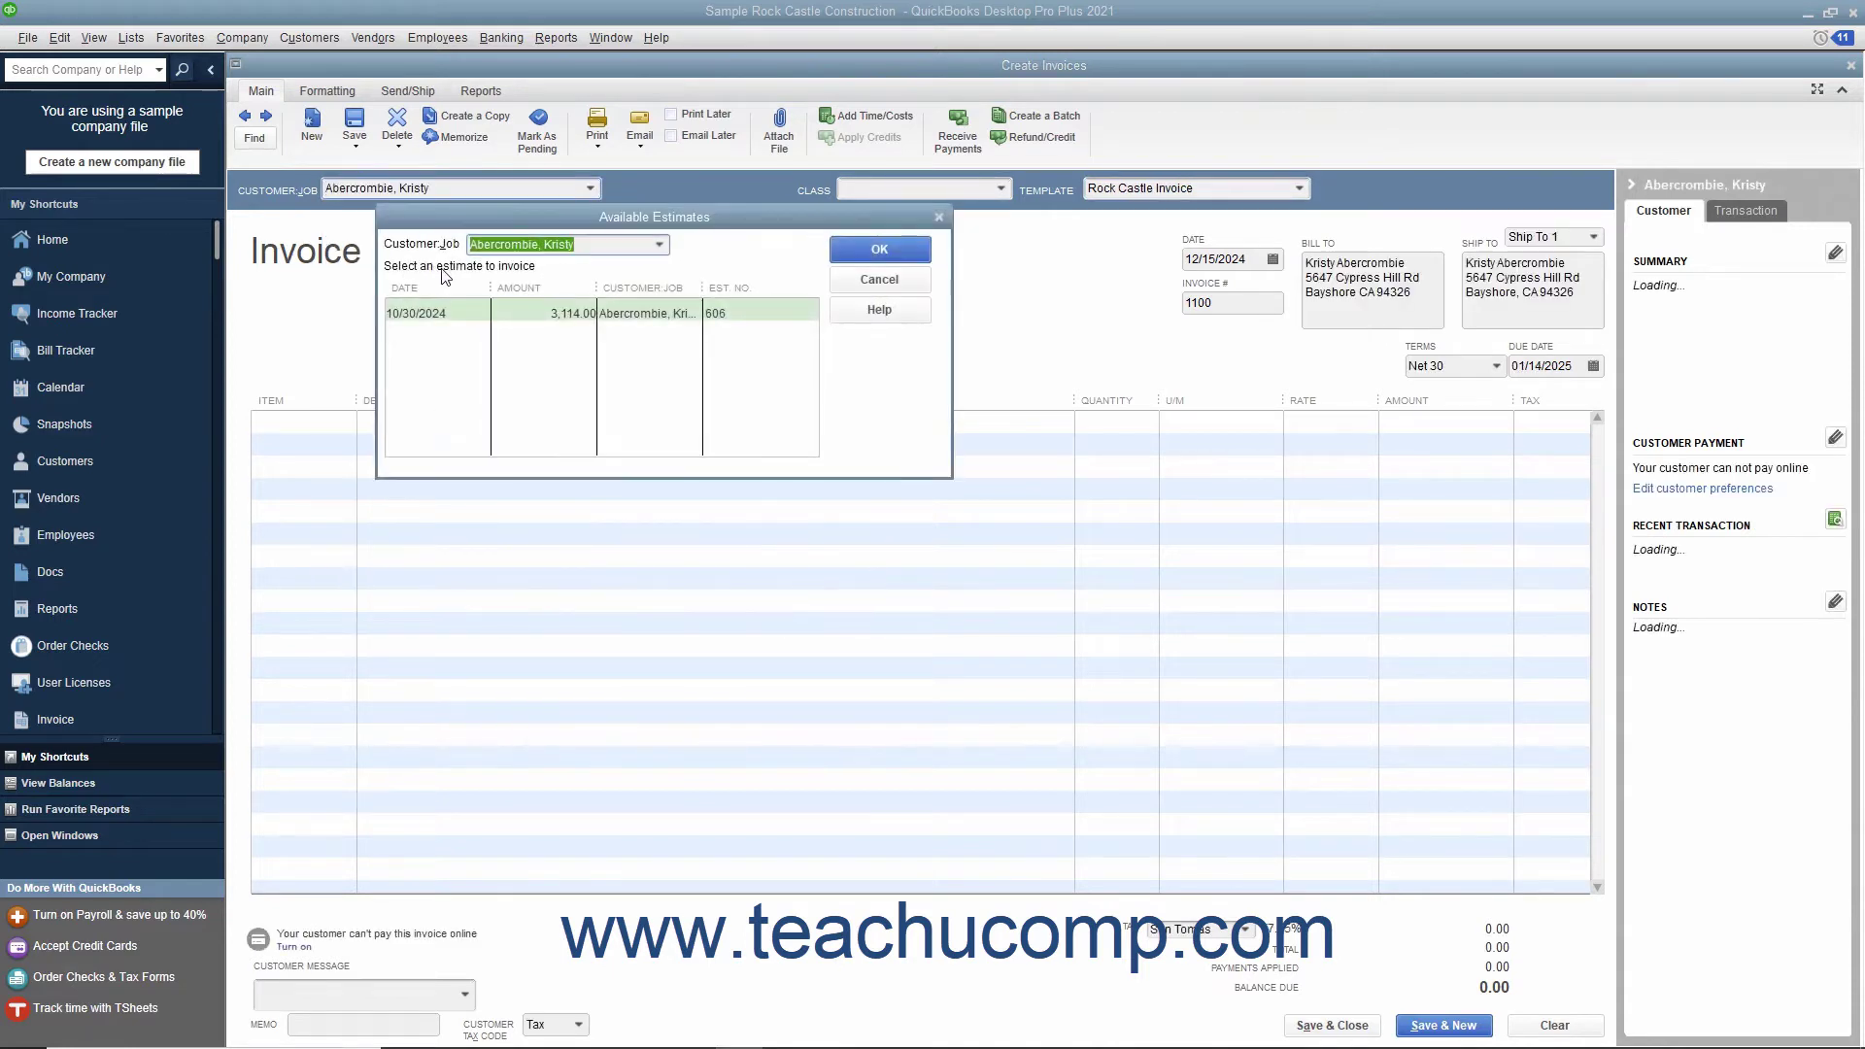
{"action": "left_click", "coordinate": [877, 281]}
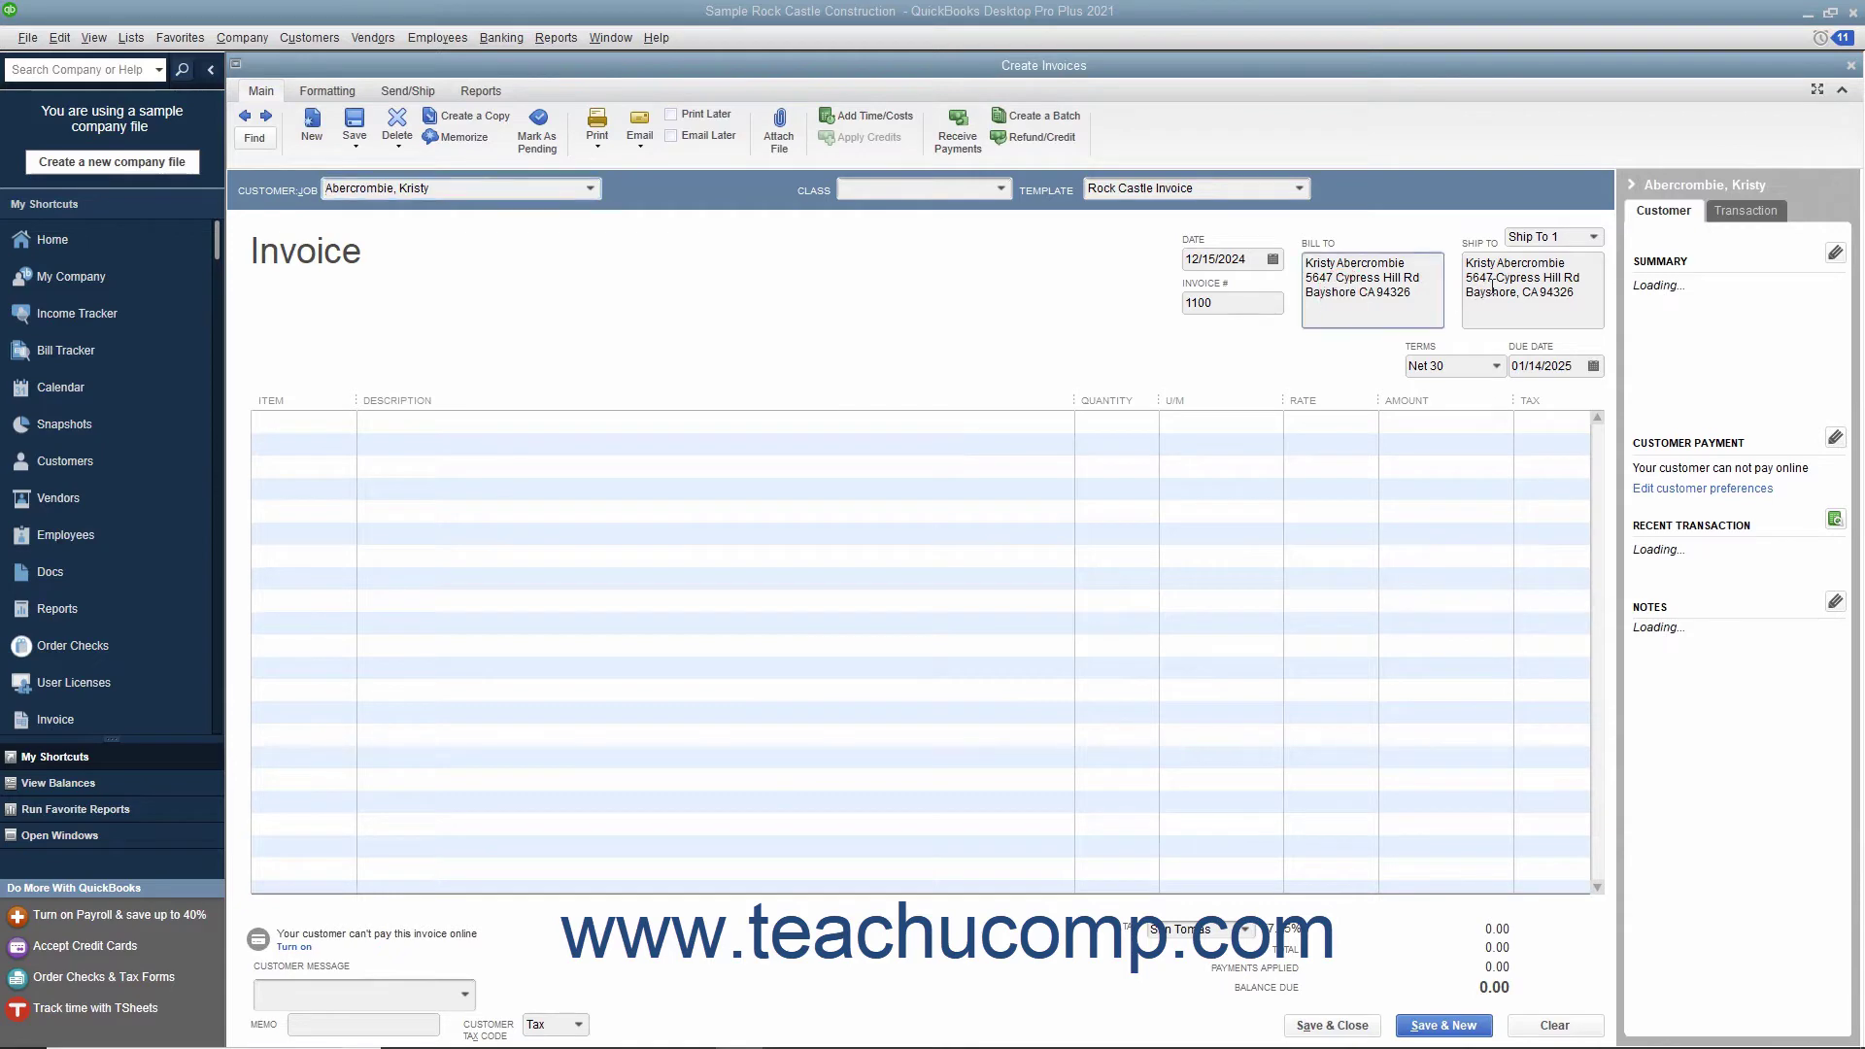
{"action": "left_click_drag", "start_coordinate": [1493, 280], "coordinate": [1493, 291]}
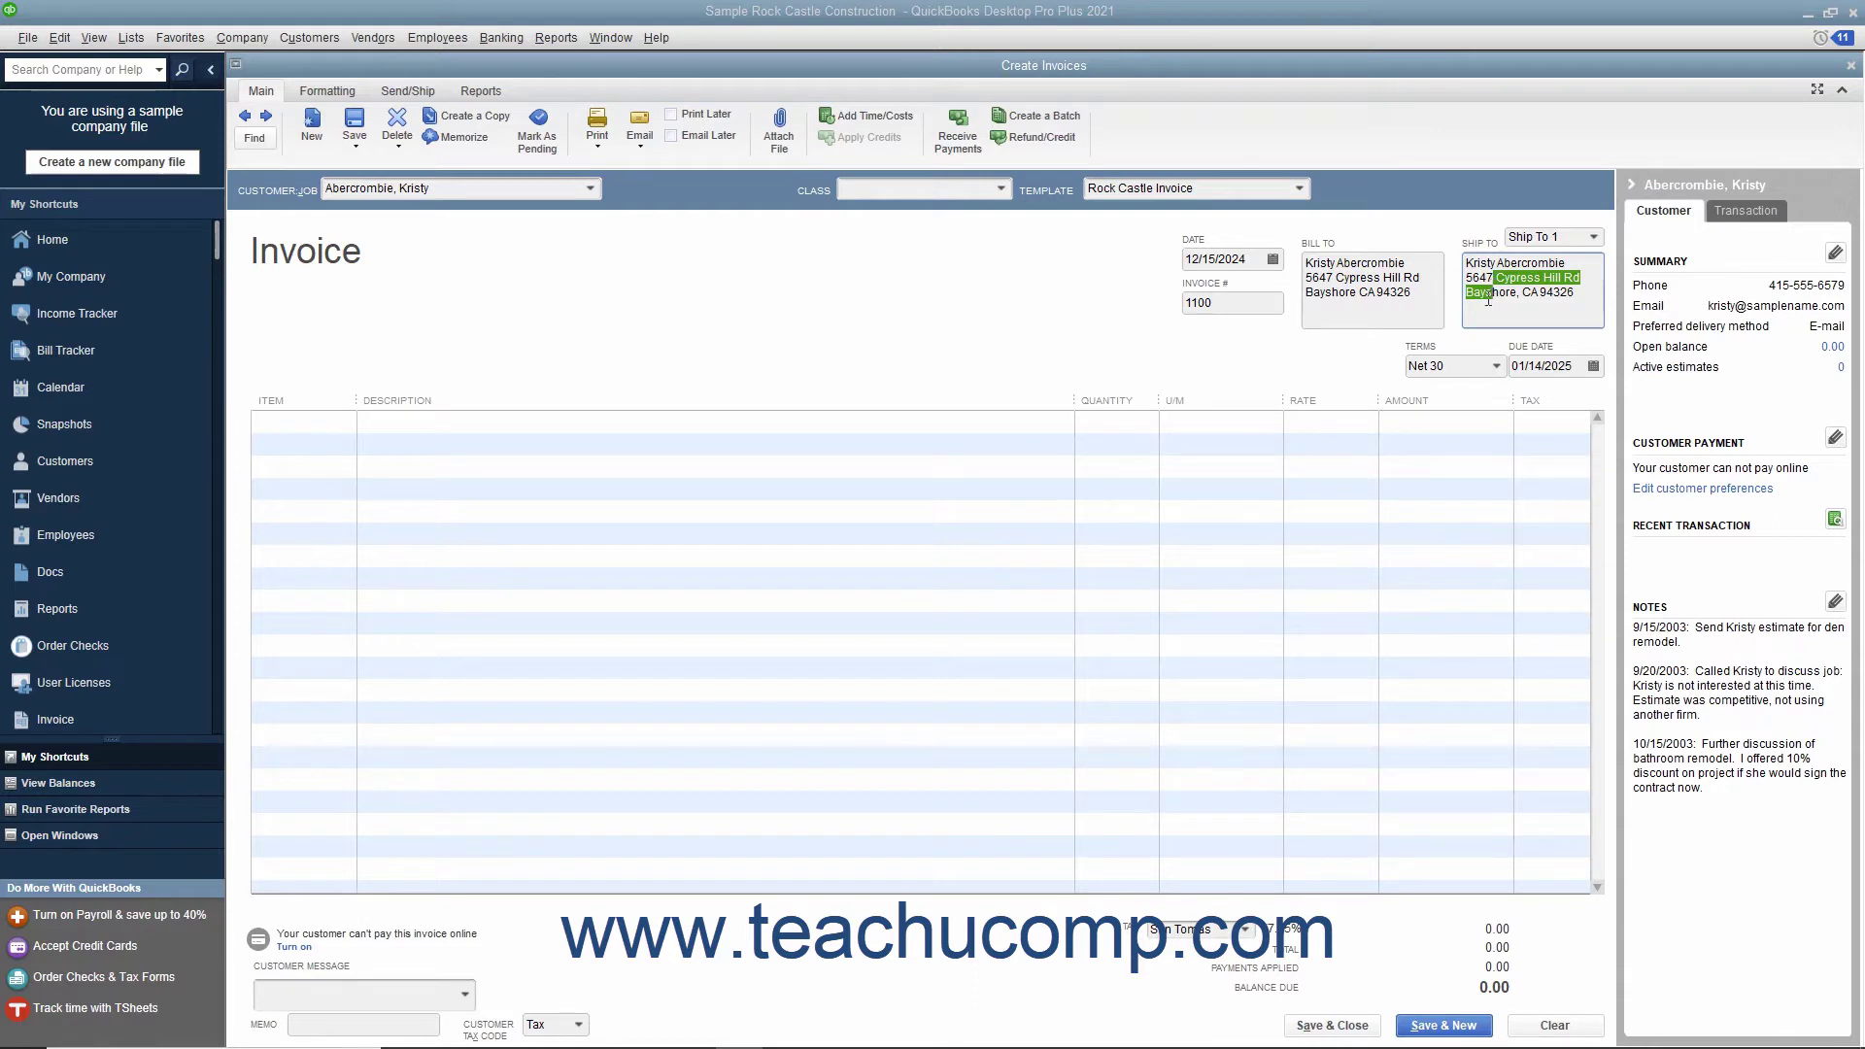
- Keep Net 30 terms and set the invoice date to 12/15/2024
{"action": "left_click", "coordinate": [1449, 365]}
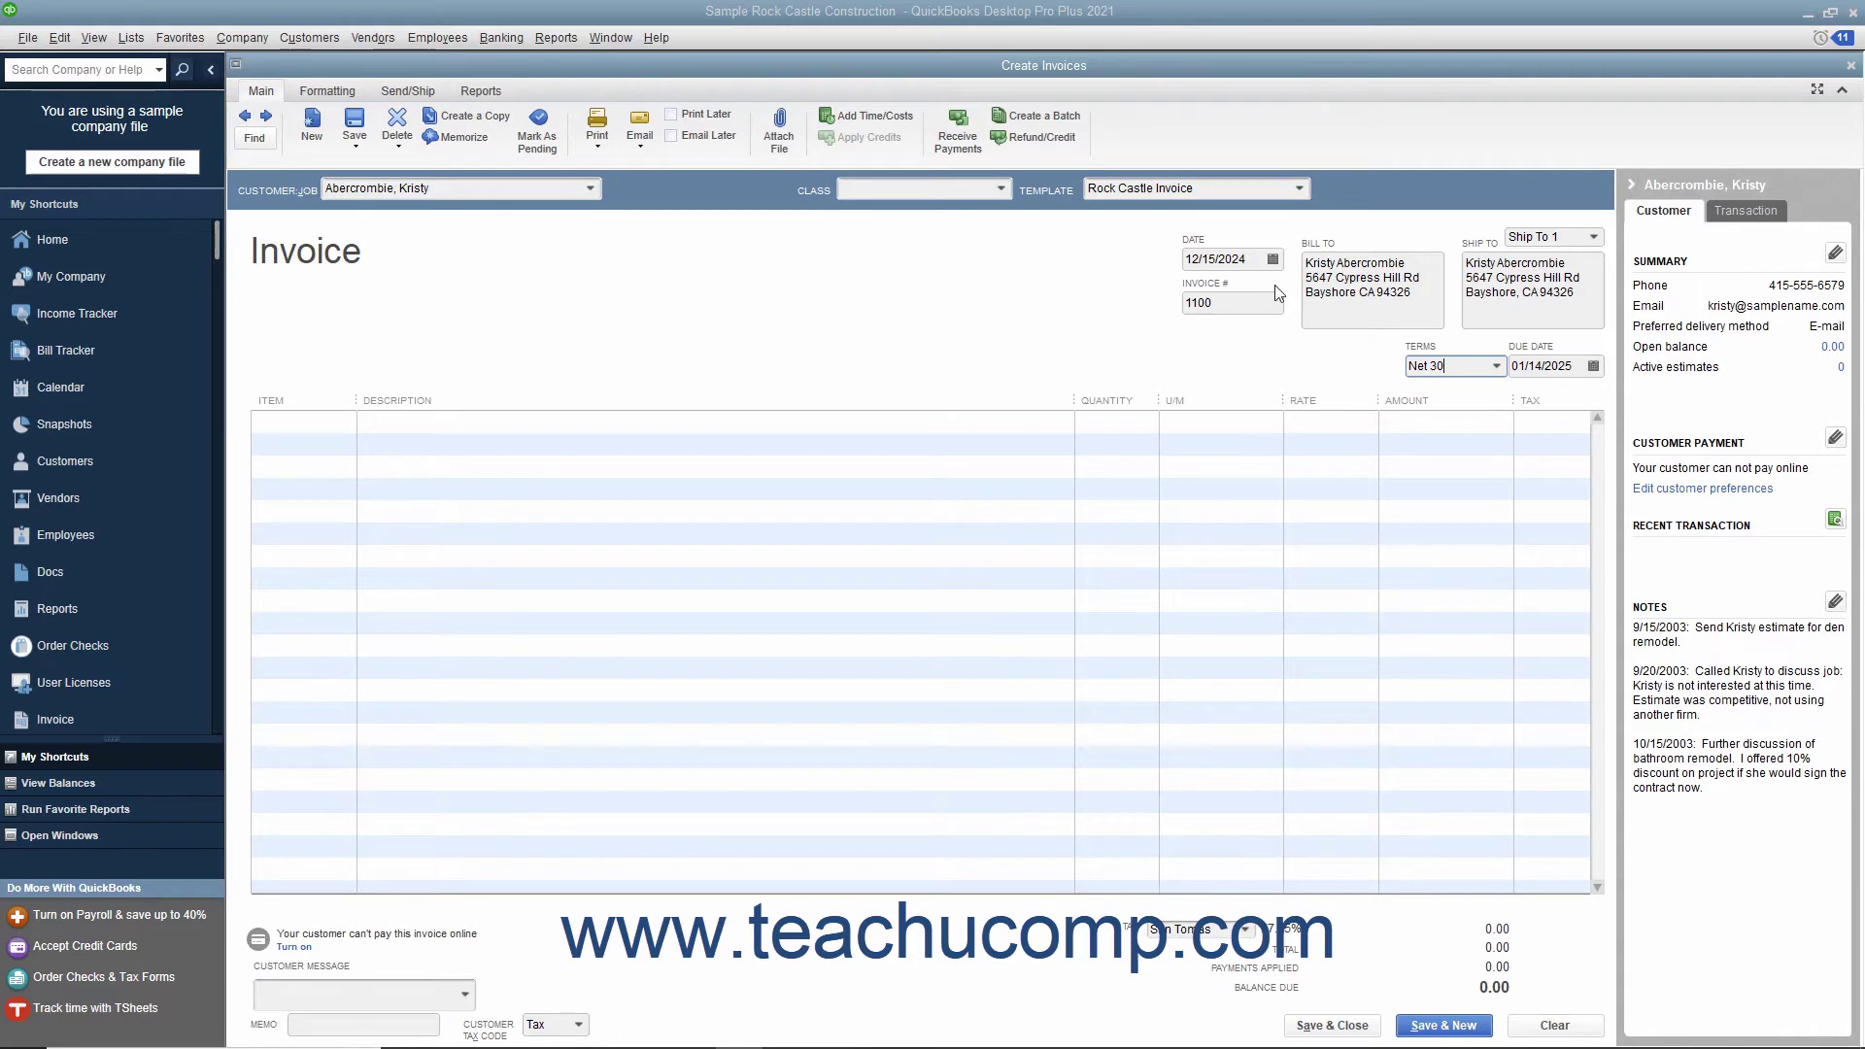
{"action": "left_click", "coordinate": [1272, 259]}
{"action": "left_click", "coordinate": [1214, 393]}
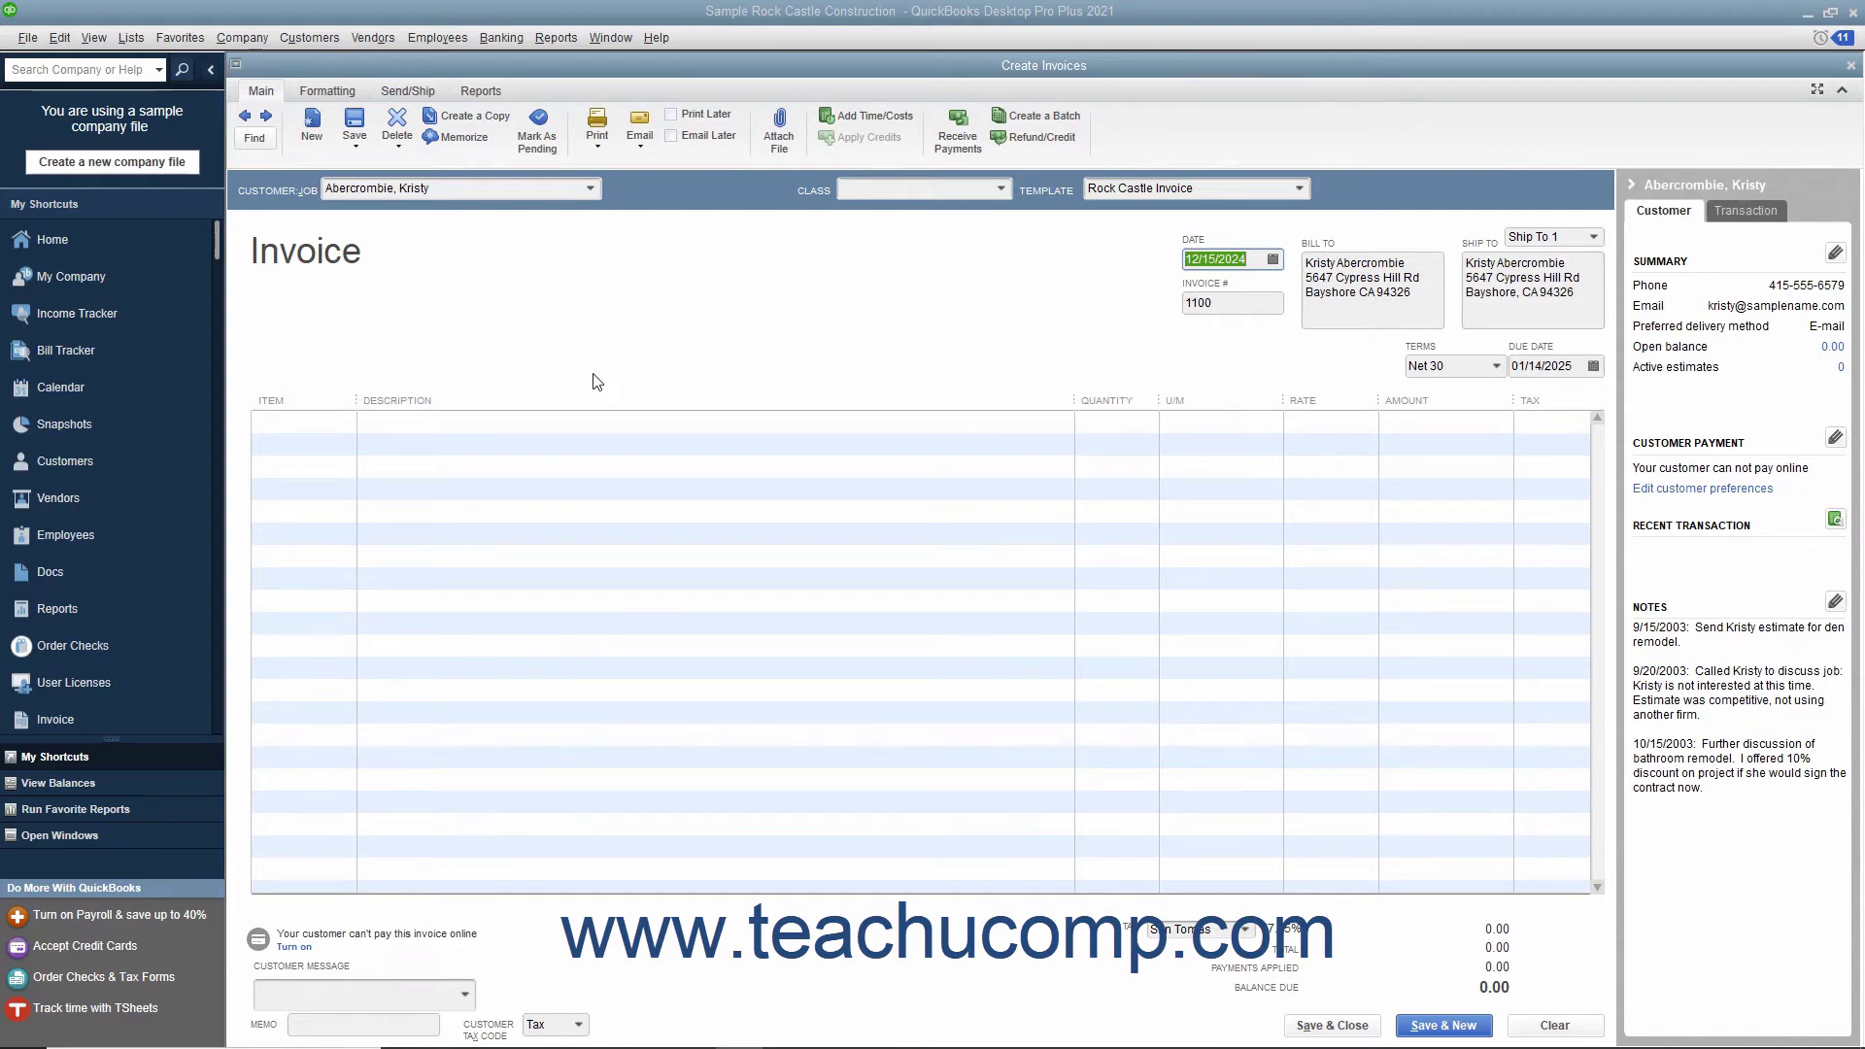
{"action": "left_click", "coordinate": [320, 420]}
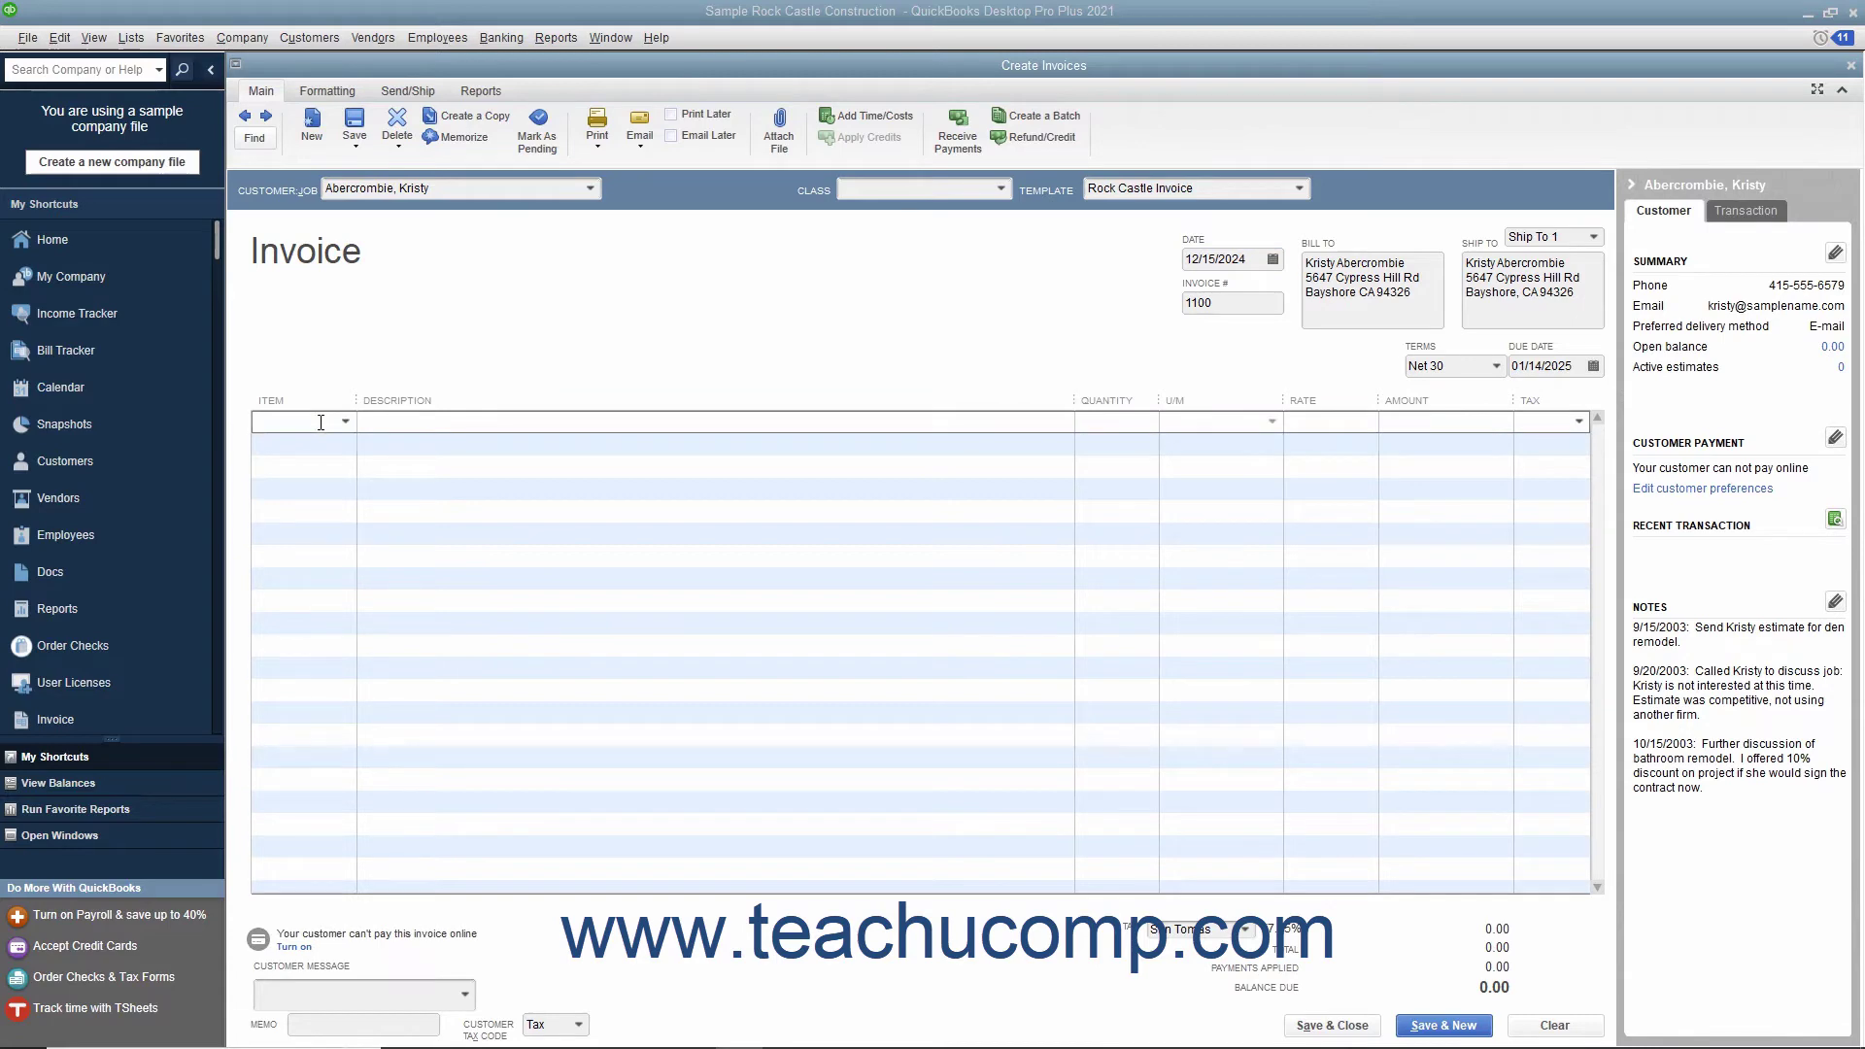
- Add line one: Installation labor, quantity 1 at 35.00
{"action": "left_click", "coordinate": [345, 423]}
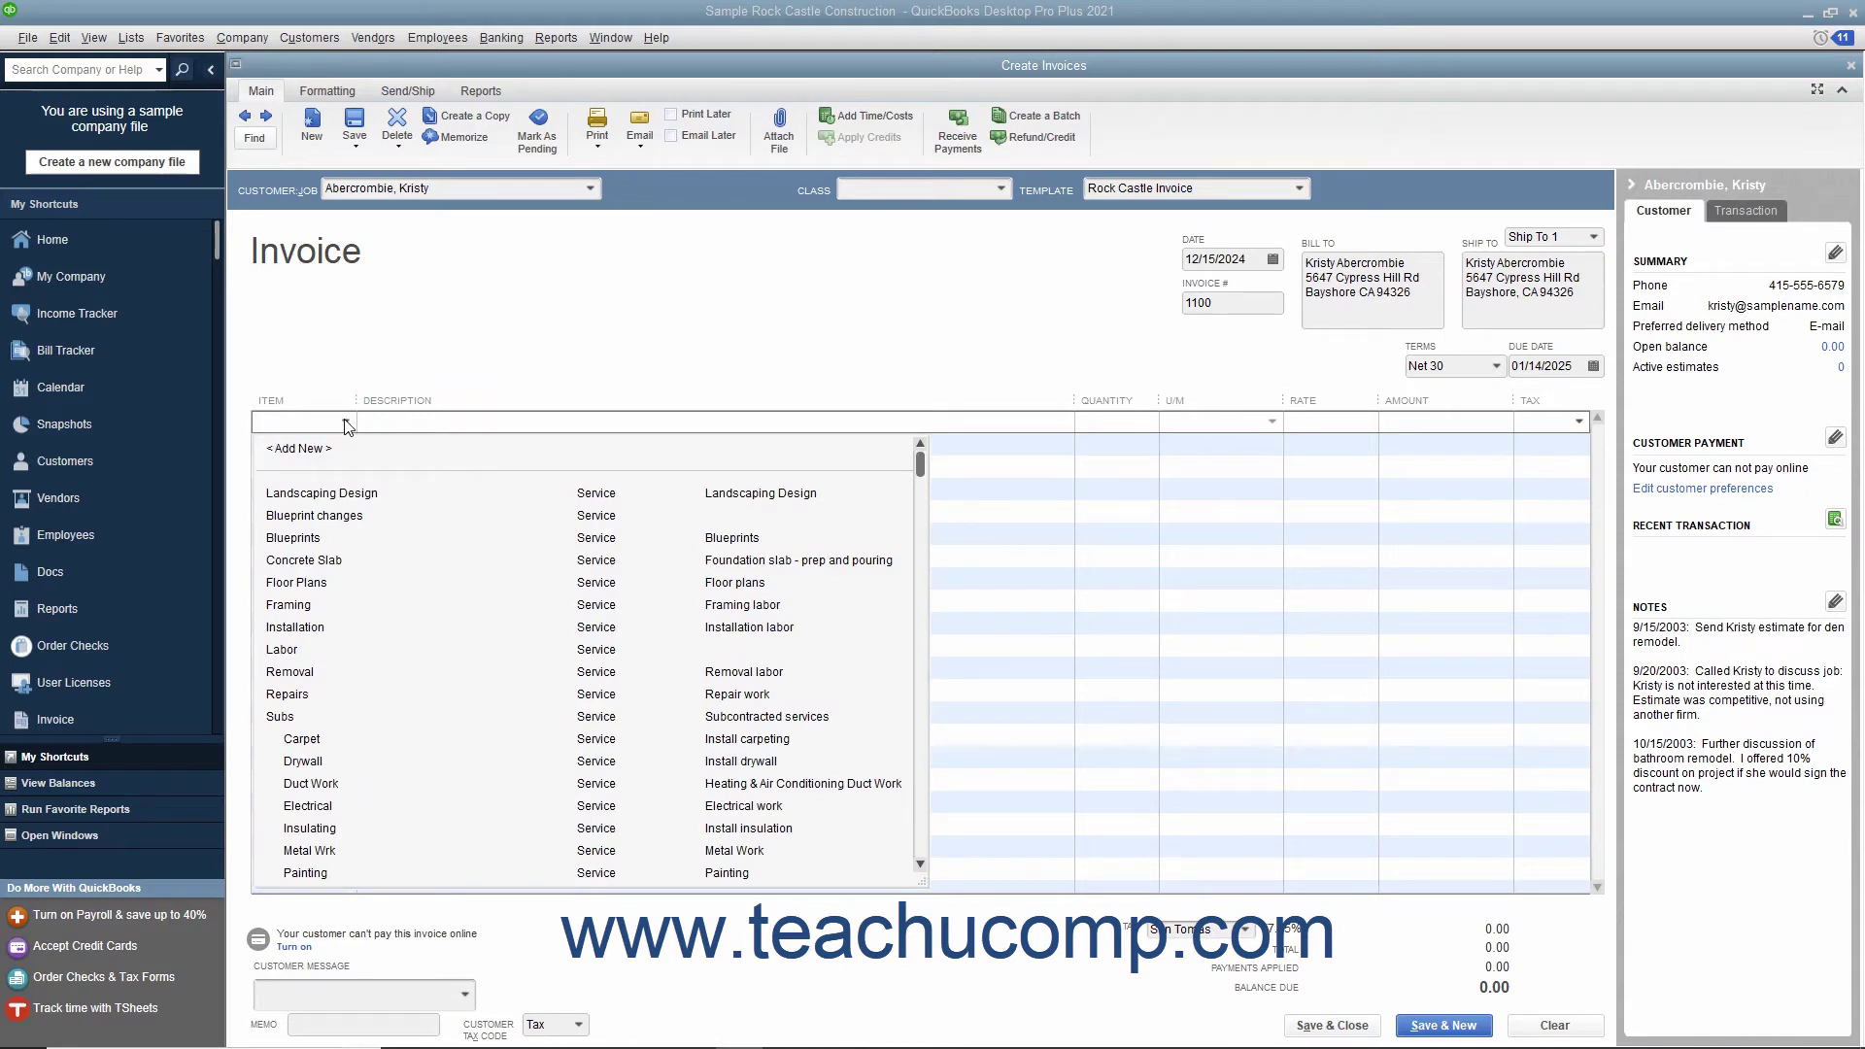
{"action": "left_click", "coordinate": [329, 627]}
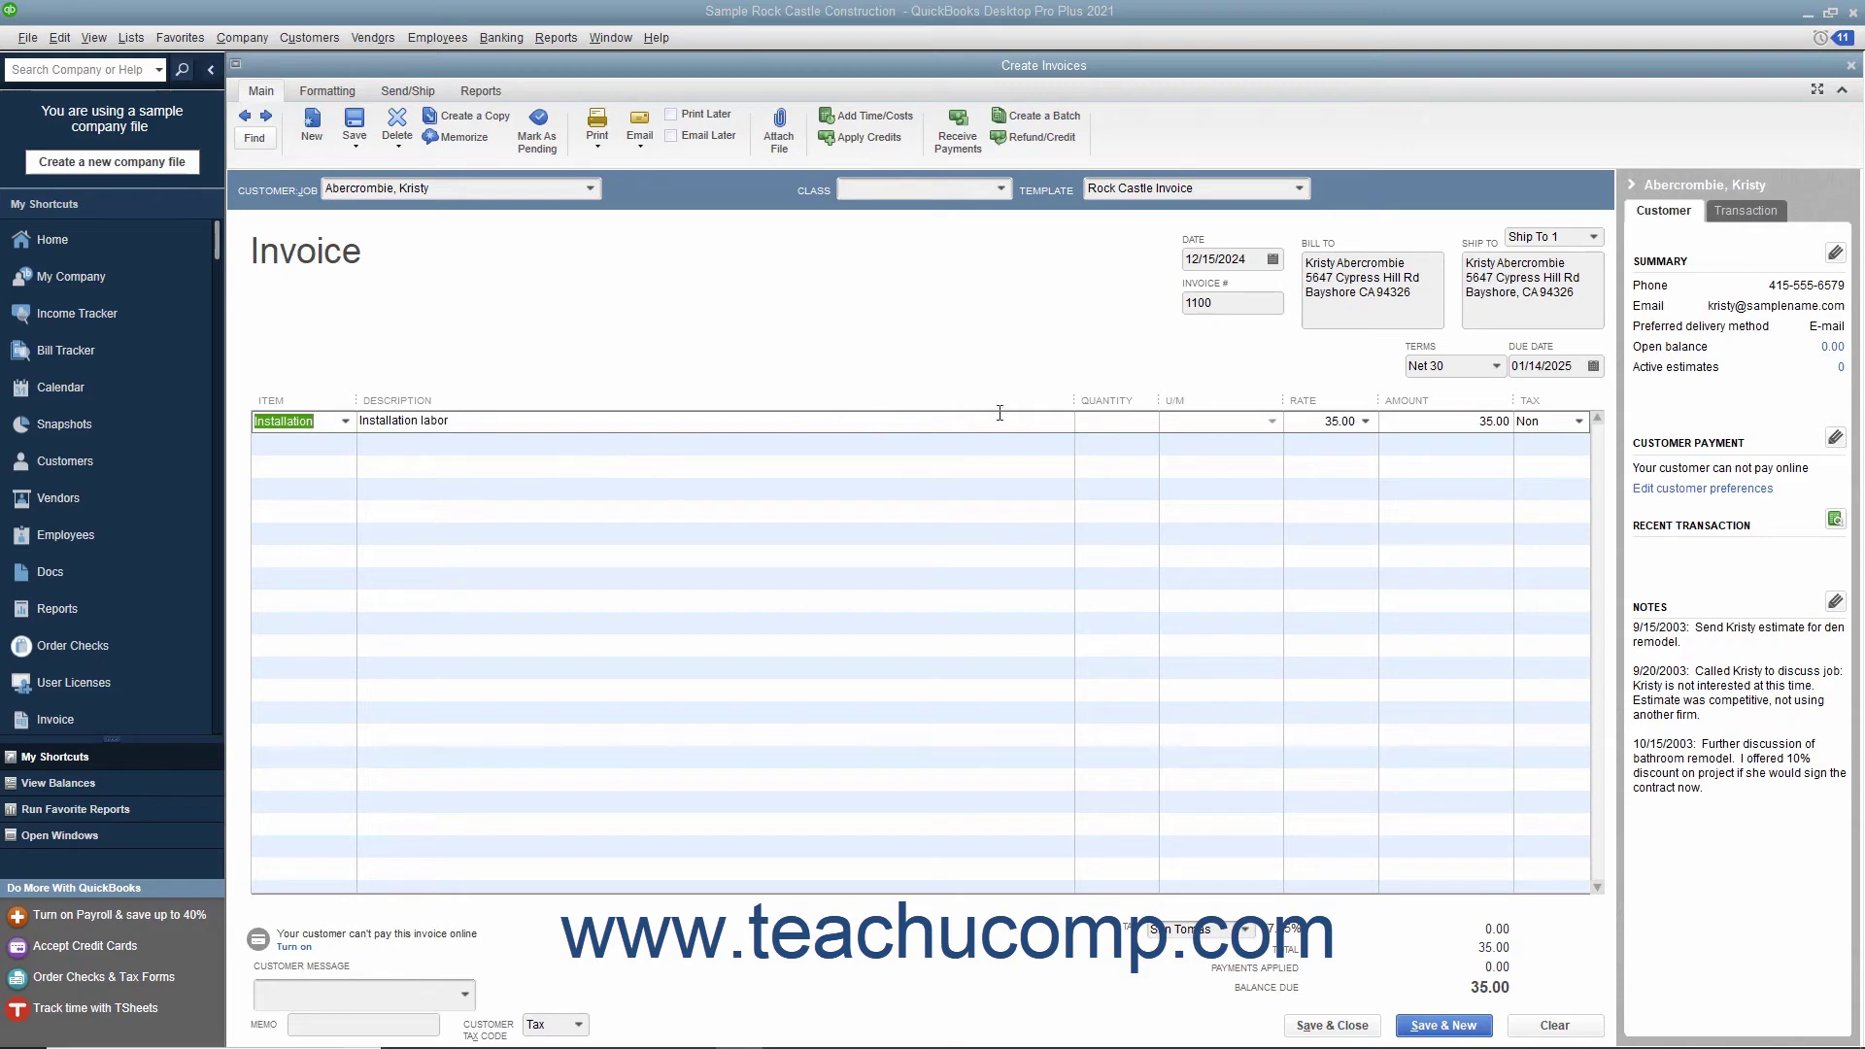
{"action": "left_click", "coordinate": [1082, 421]}
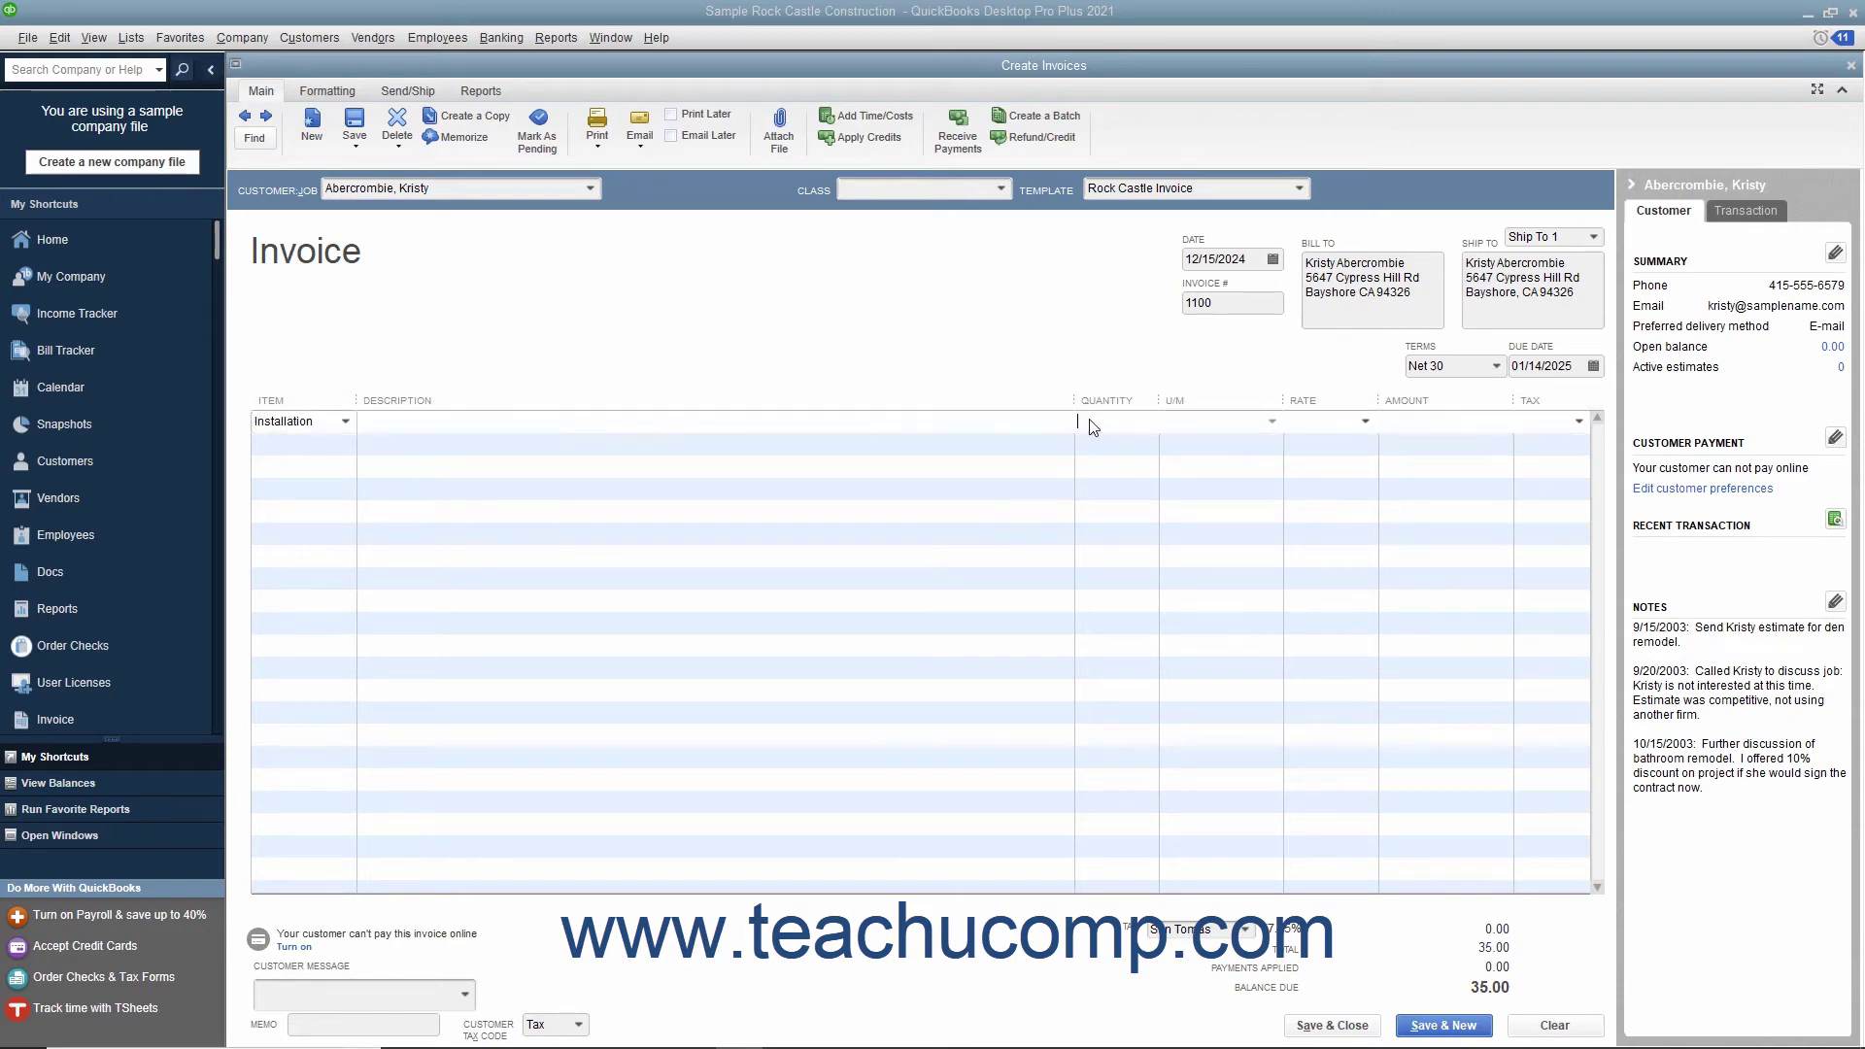
{"action": "type", "text": "1"}
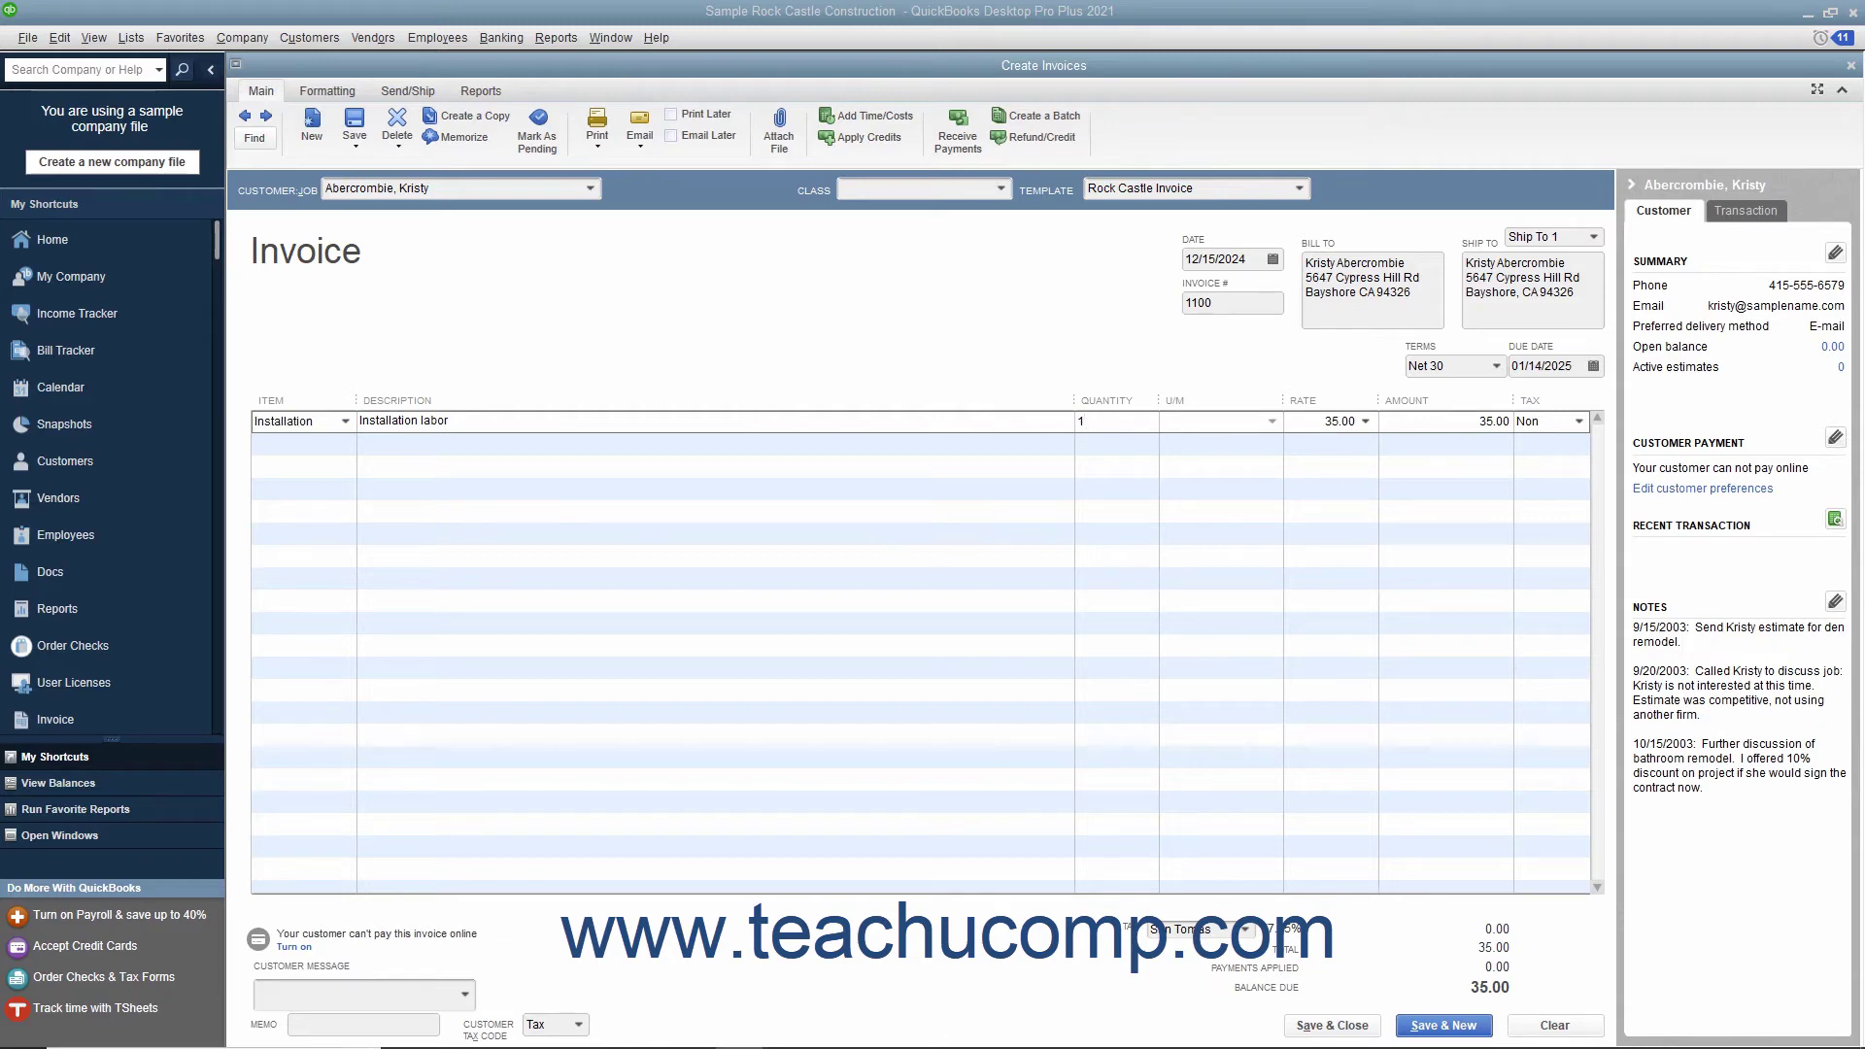
{"action": "key", "text": "Tab"}
- Add line two: Appliance item described as Dishwasher, amount 775.00, totalling 870.06 with tax
{"action": "left_click", "coordinate": [340, 448]}
{"action": "left_click", "coordinate": [345, 444]}
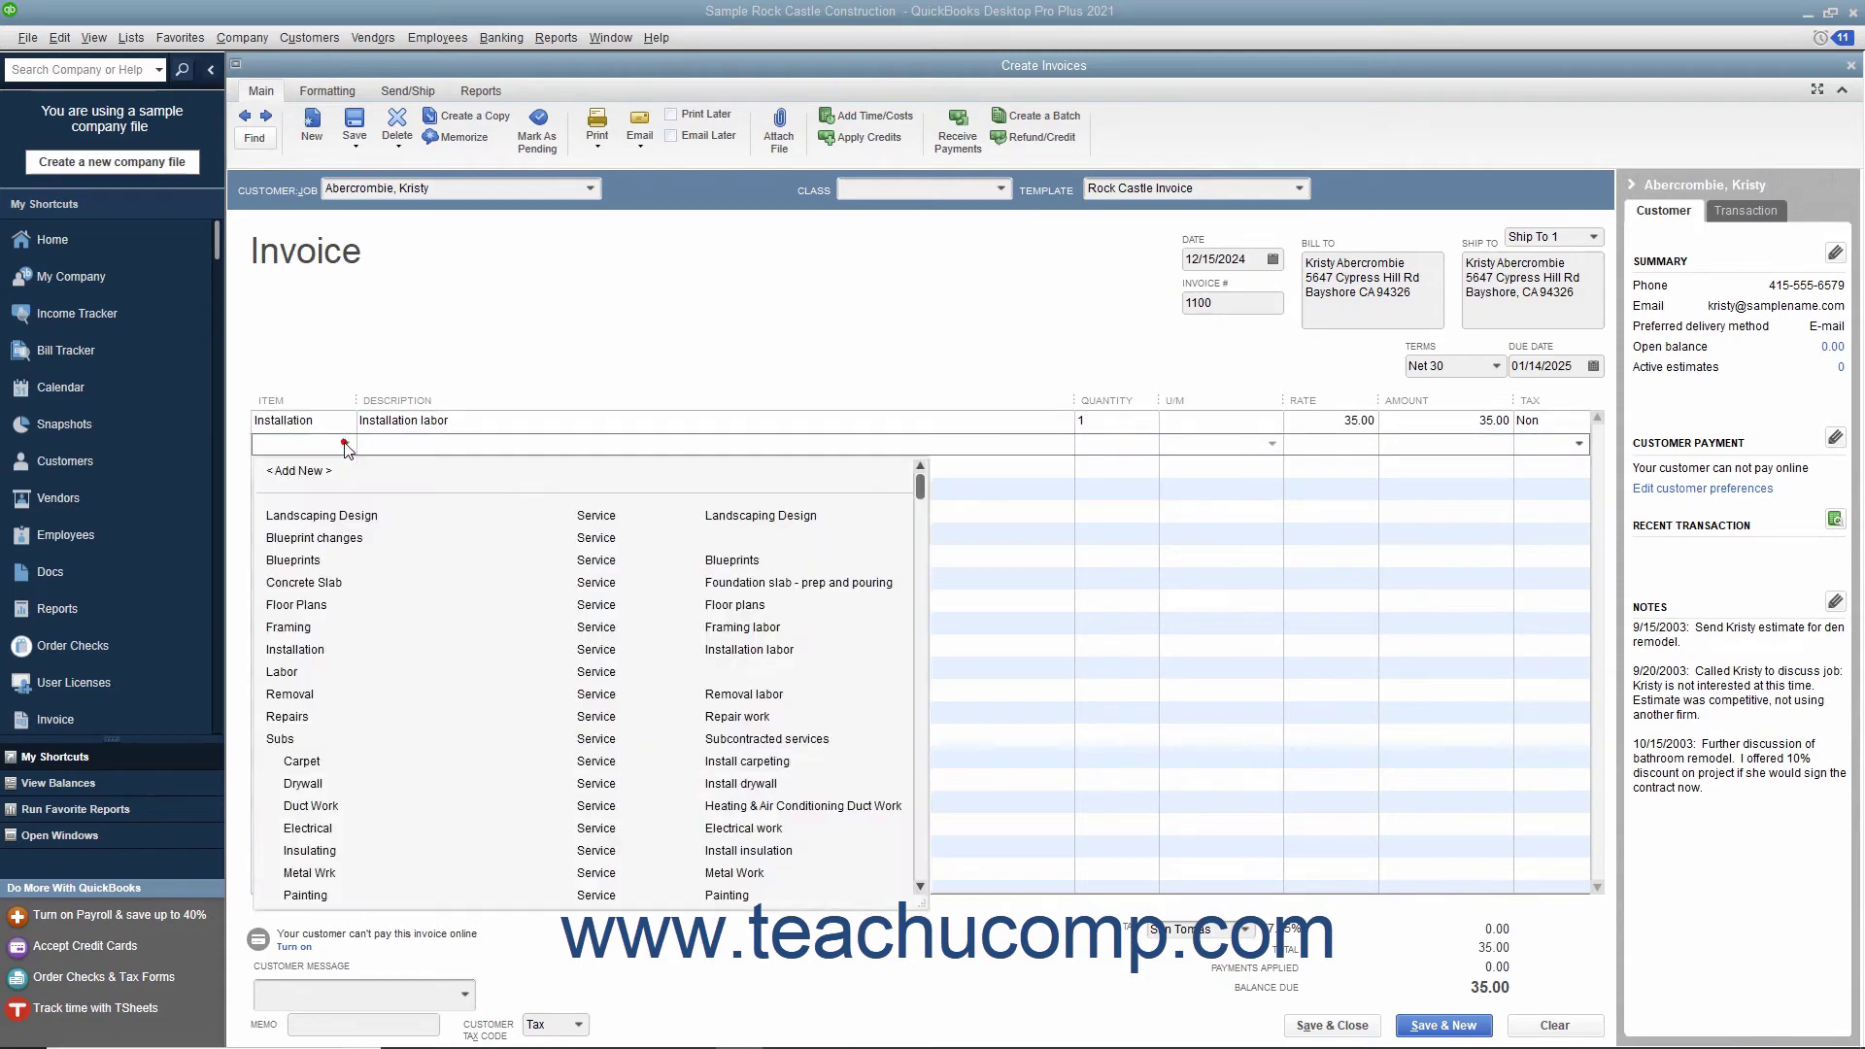
{"action": "scroll", "coordinate": [377, 639], "scroll_direction": "down", "scroll_amount": 5}
{"action": "left_click", "coordinate": [329, 784]}
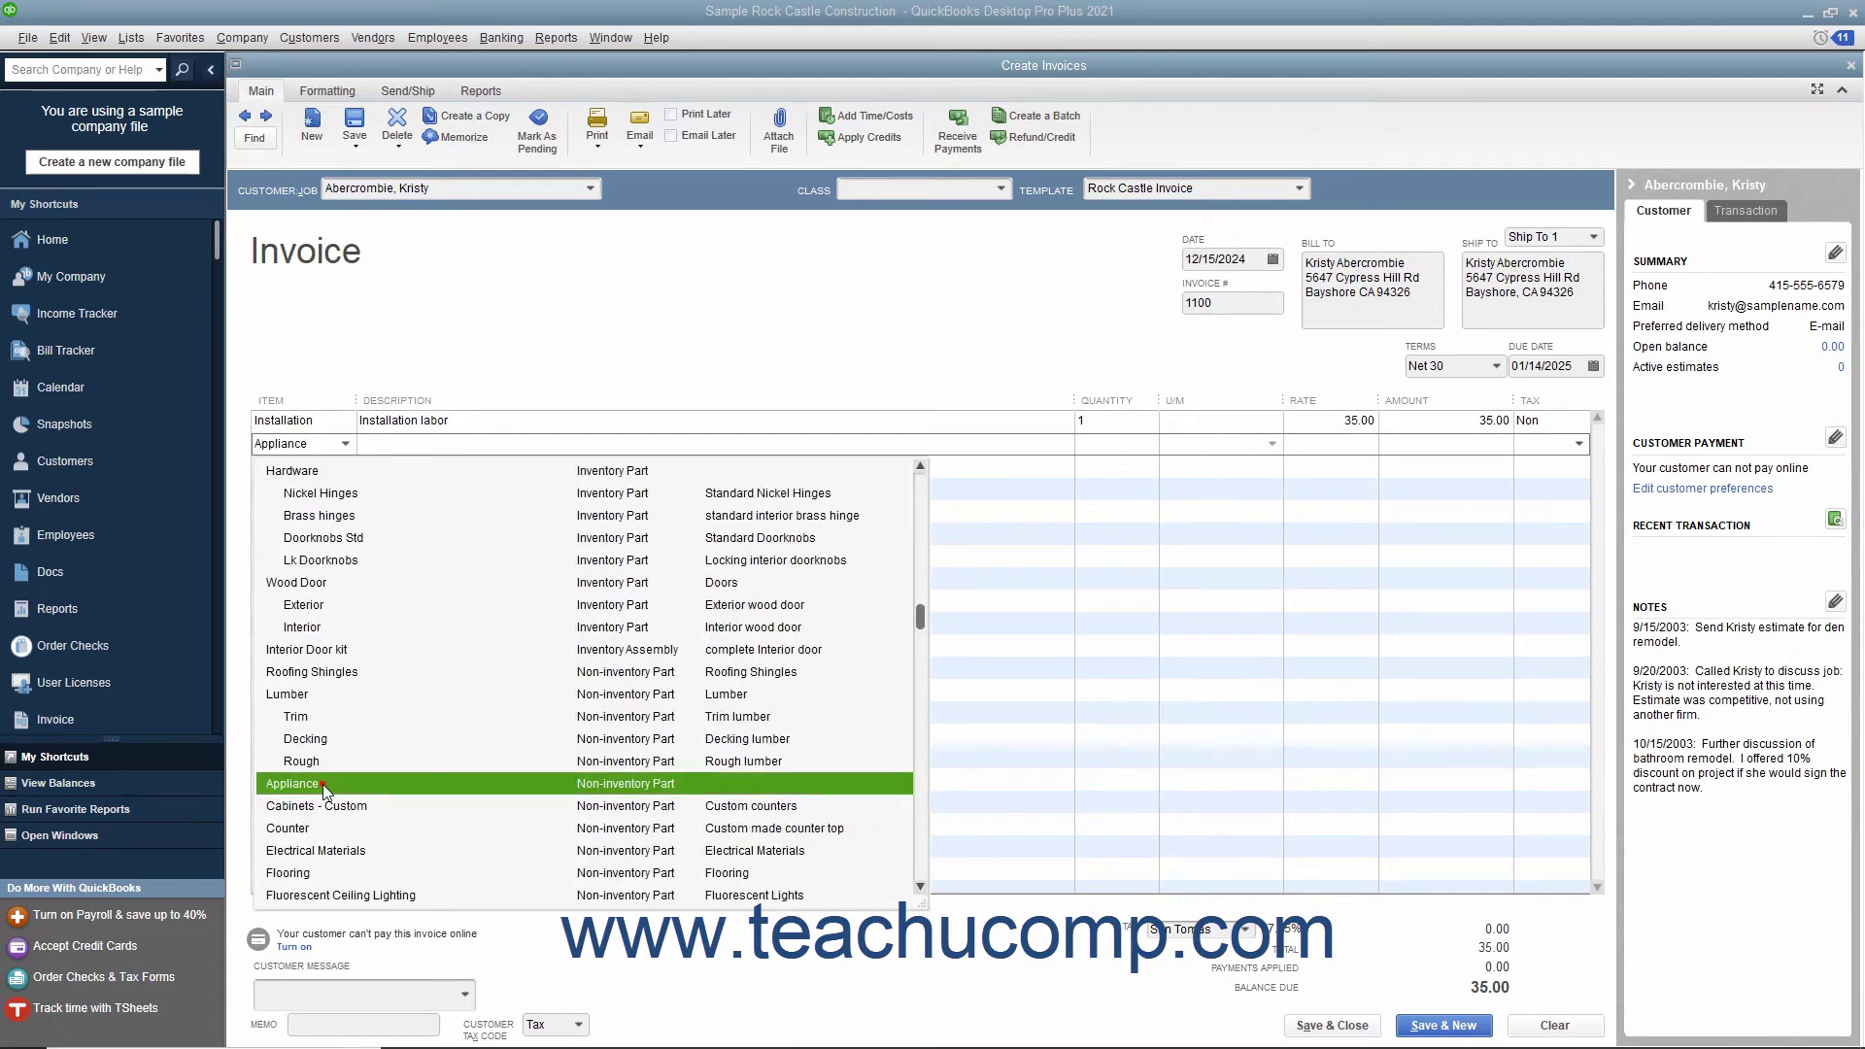
{"action": "left_click", "coordinate": [419, 445]}
{"action": "type", "text": "Dish"}
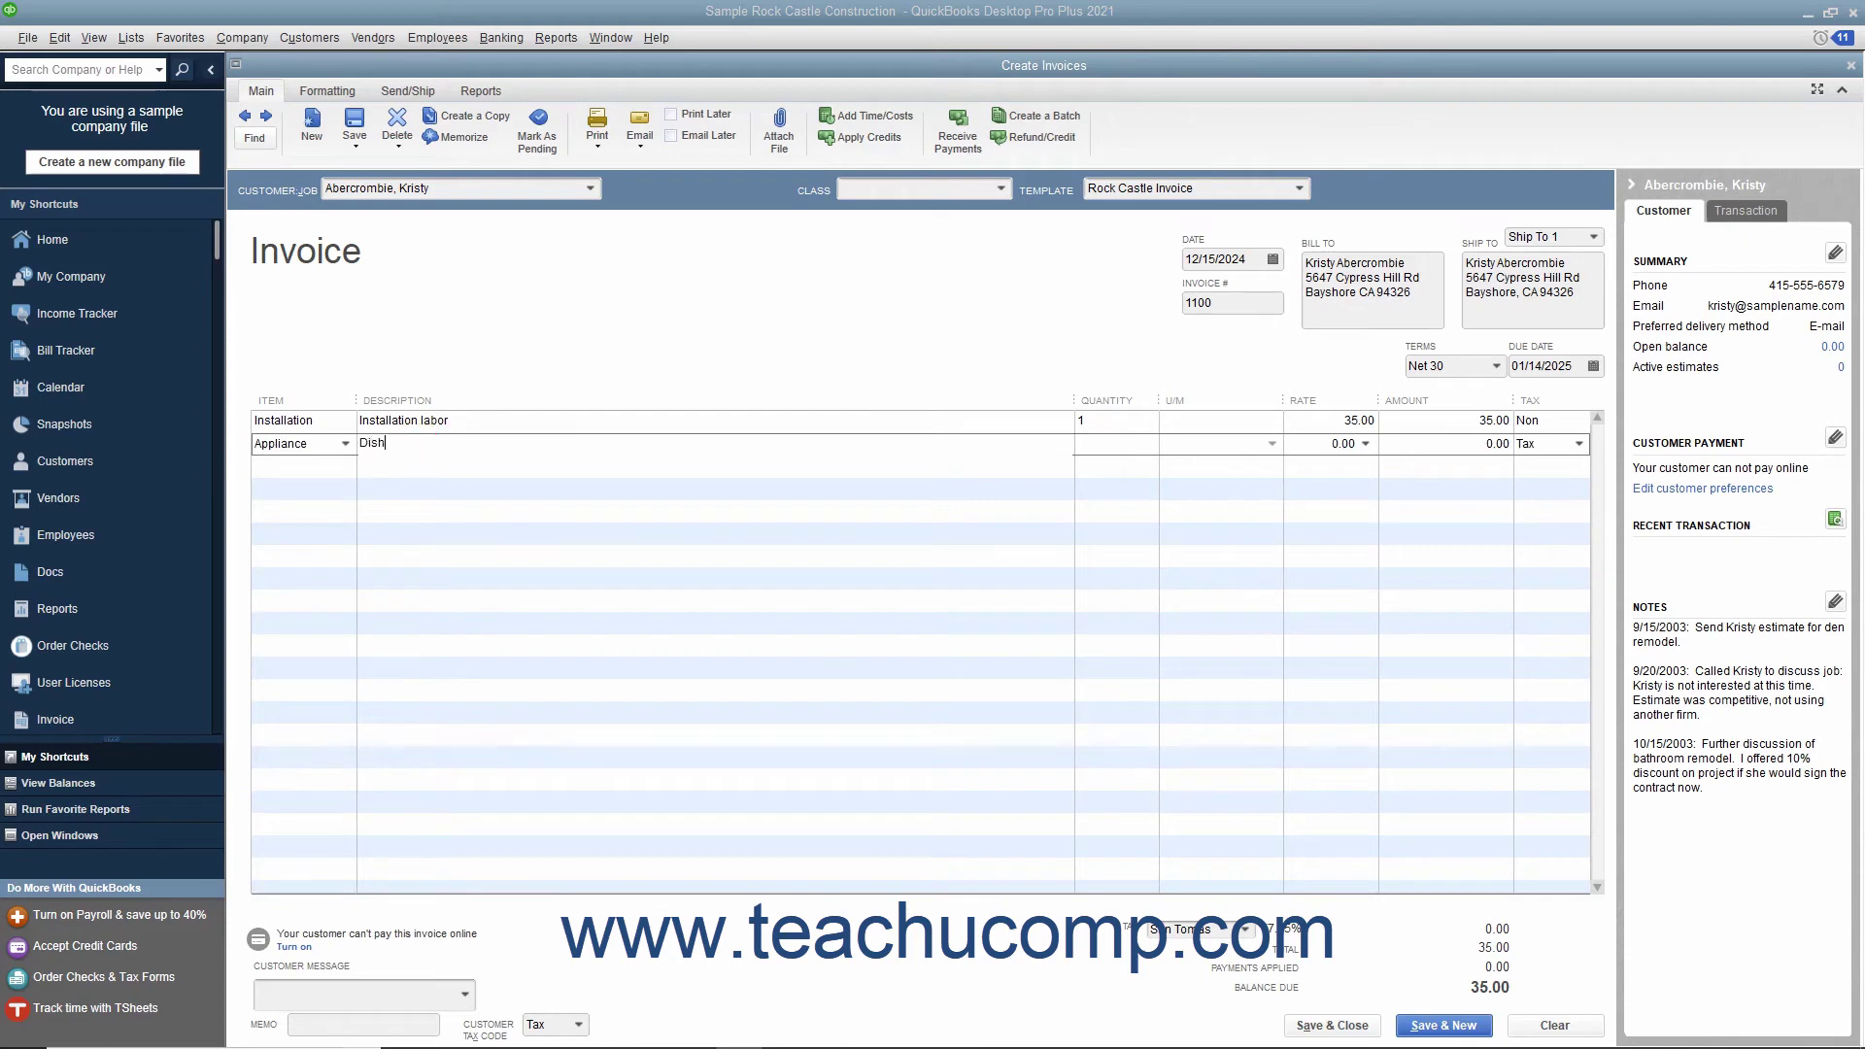
{"action": "type", "text": "washer"}
{"action": "left_click", "coordinate": [1457, 445]}
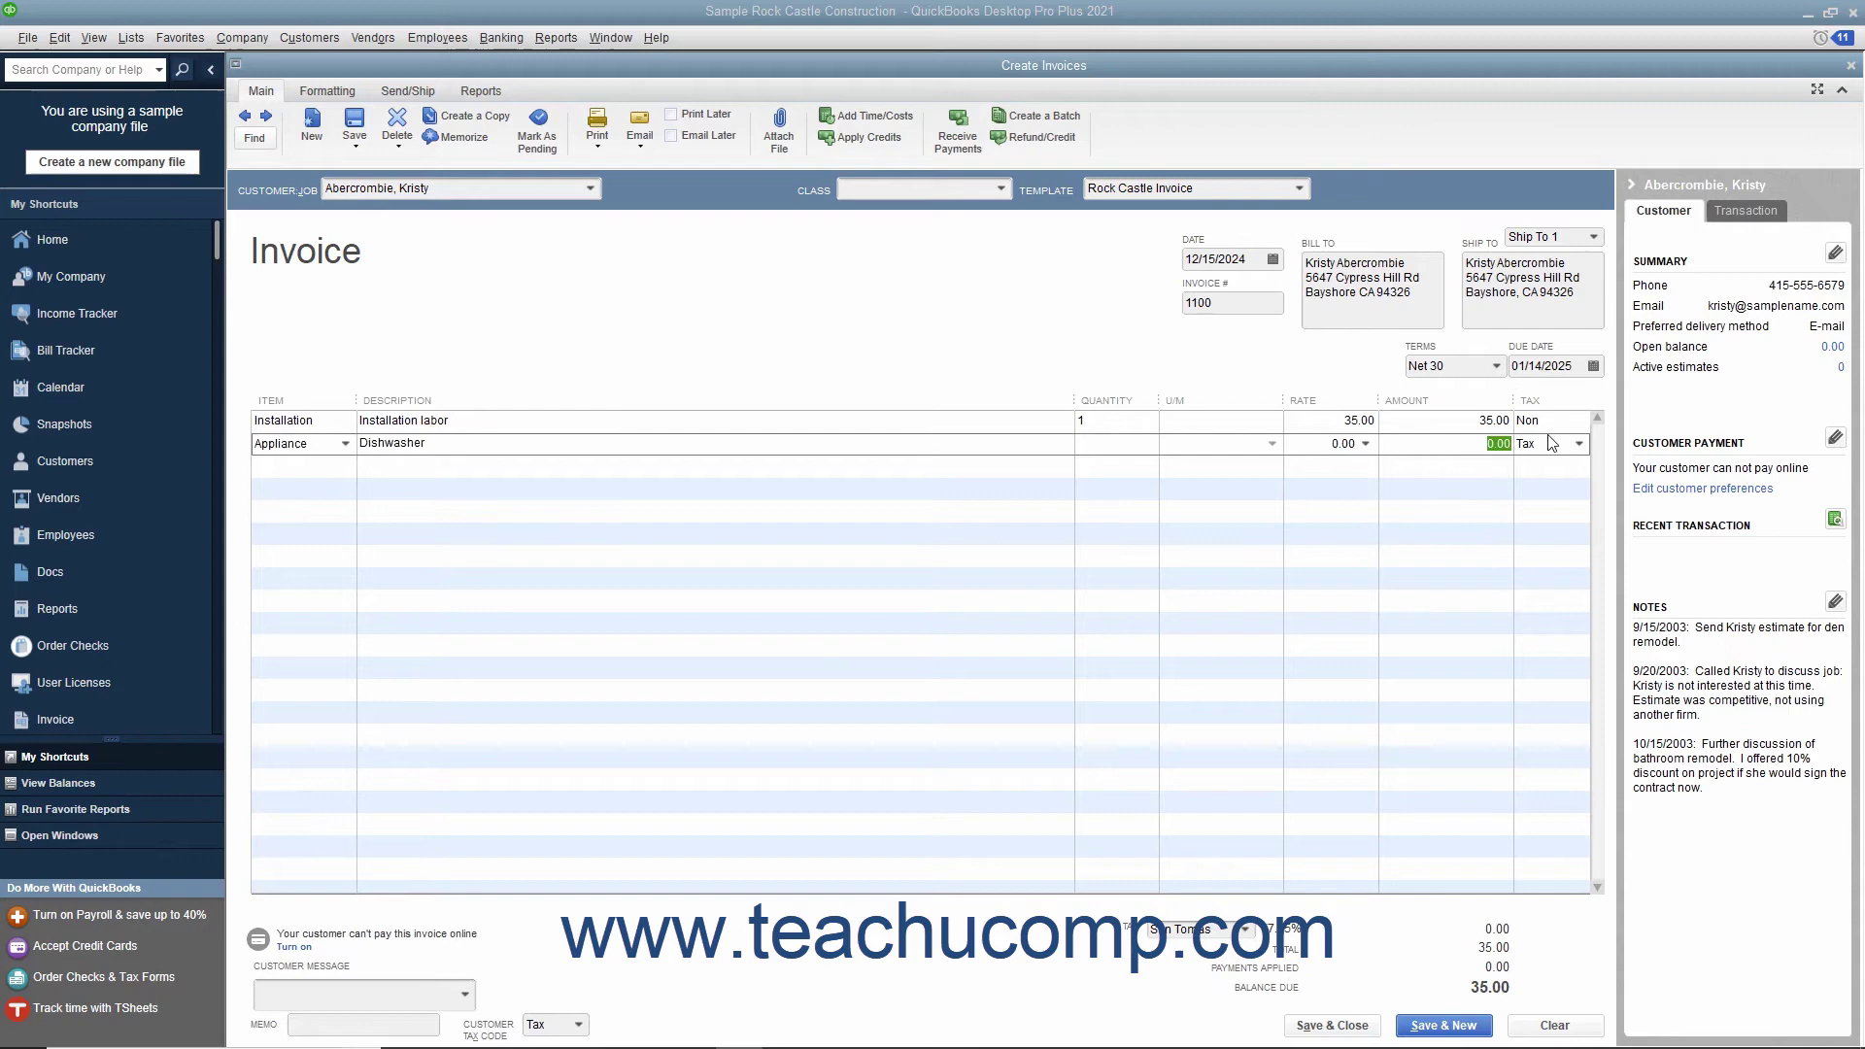
{"action": "type", "text": "775"}
{"action": "key", "text": "Tab"}
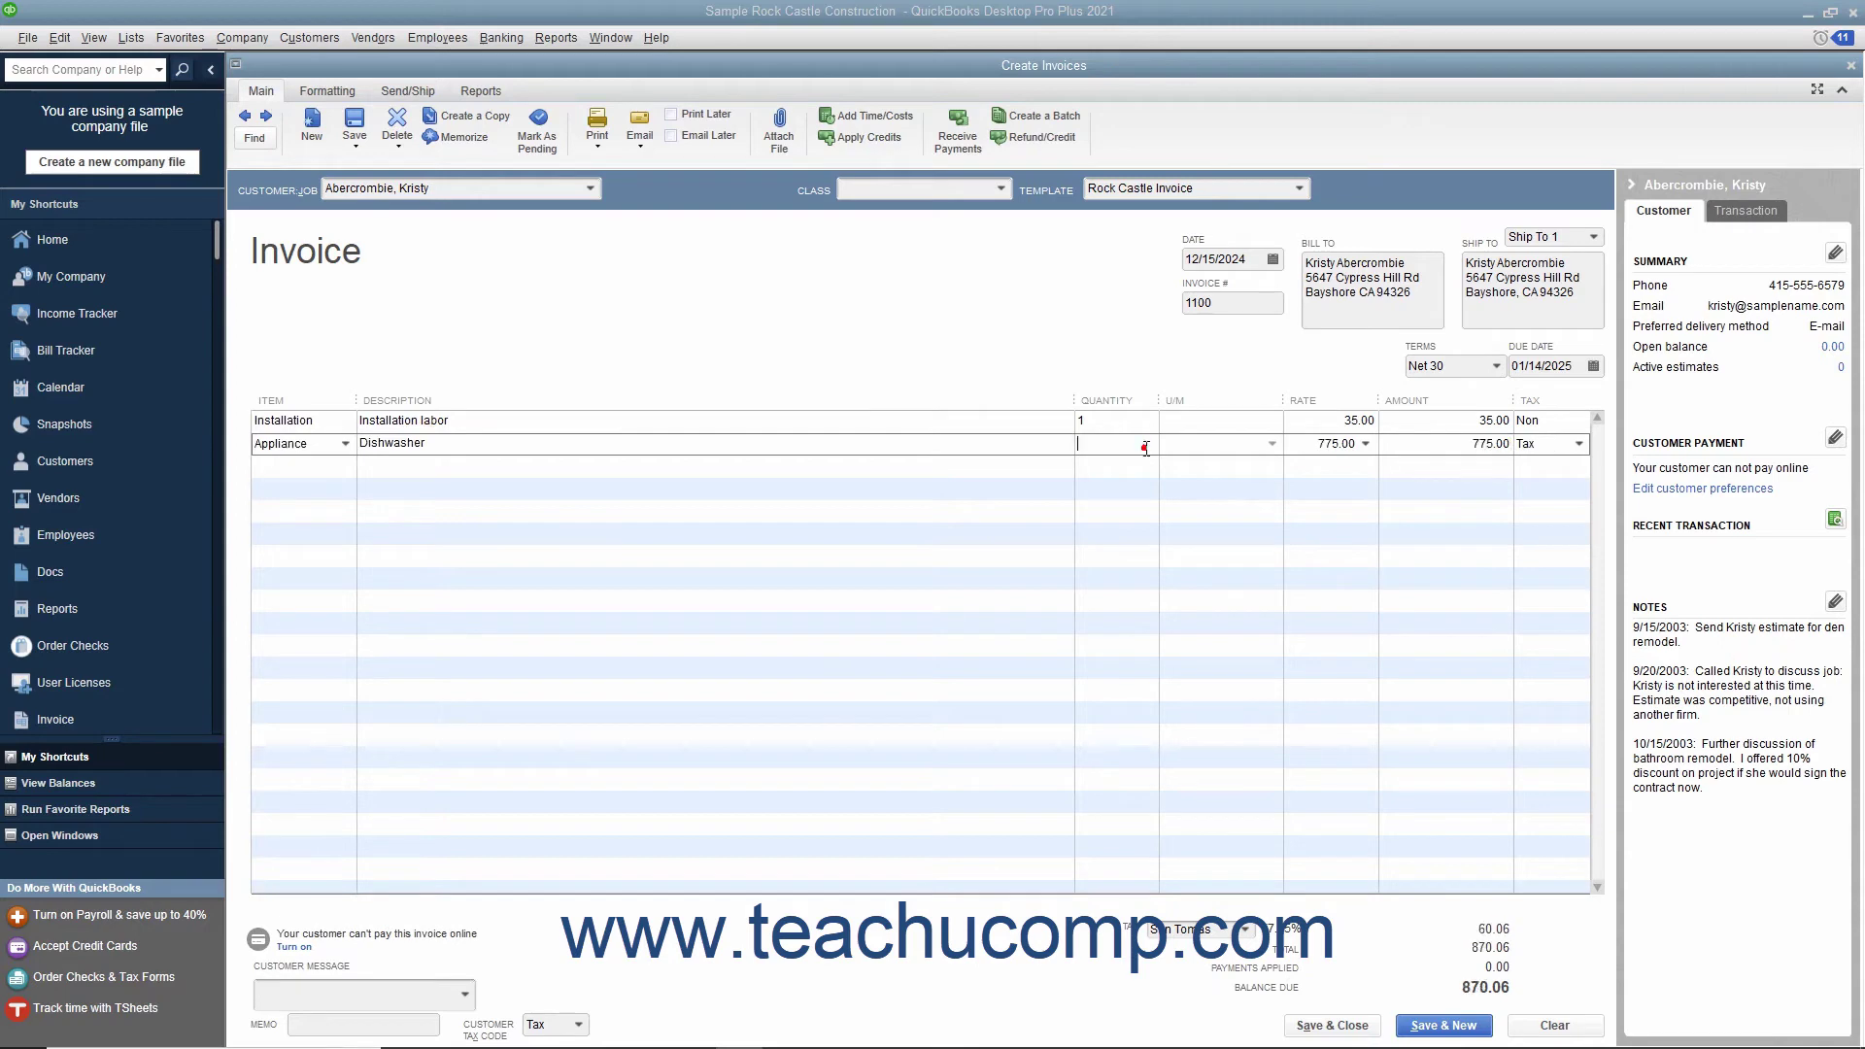
- Mark invoice 1100 Print Later, save and close it, then bring it back up
{"action": "left_click", "coordinate": [671, 114]}
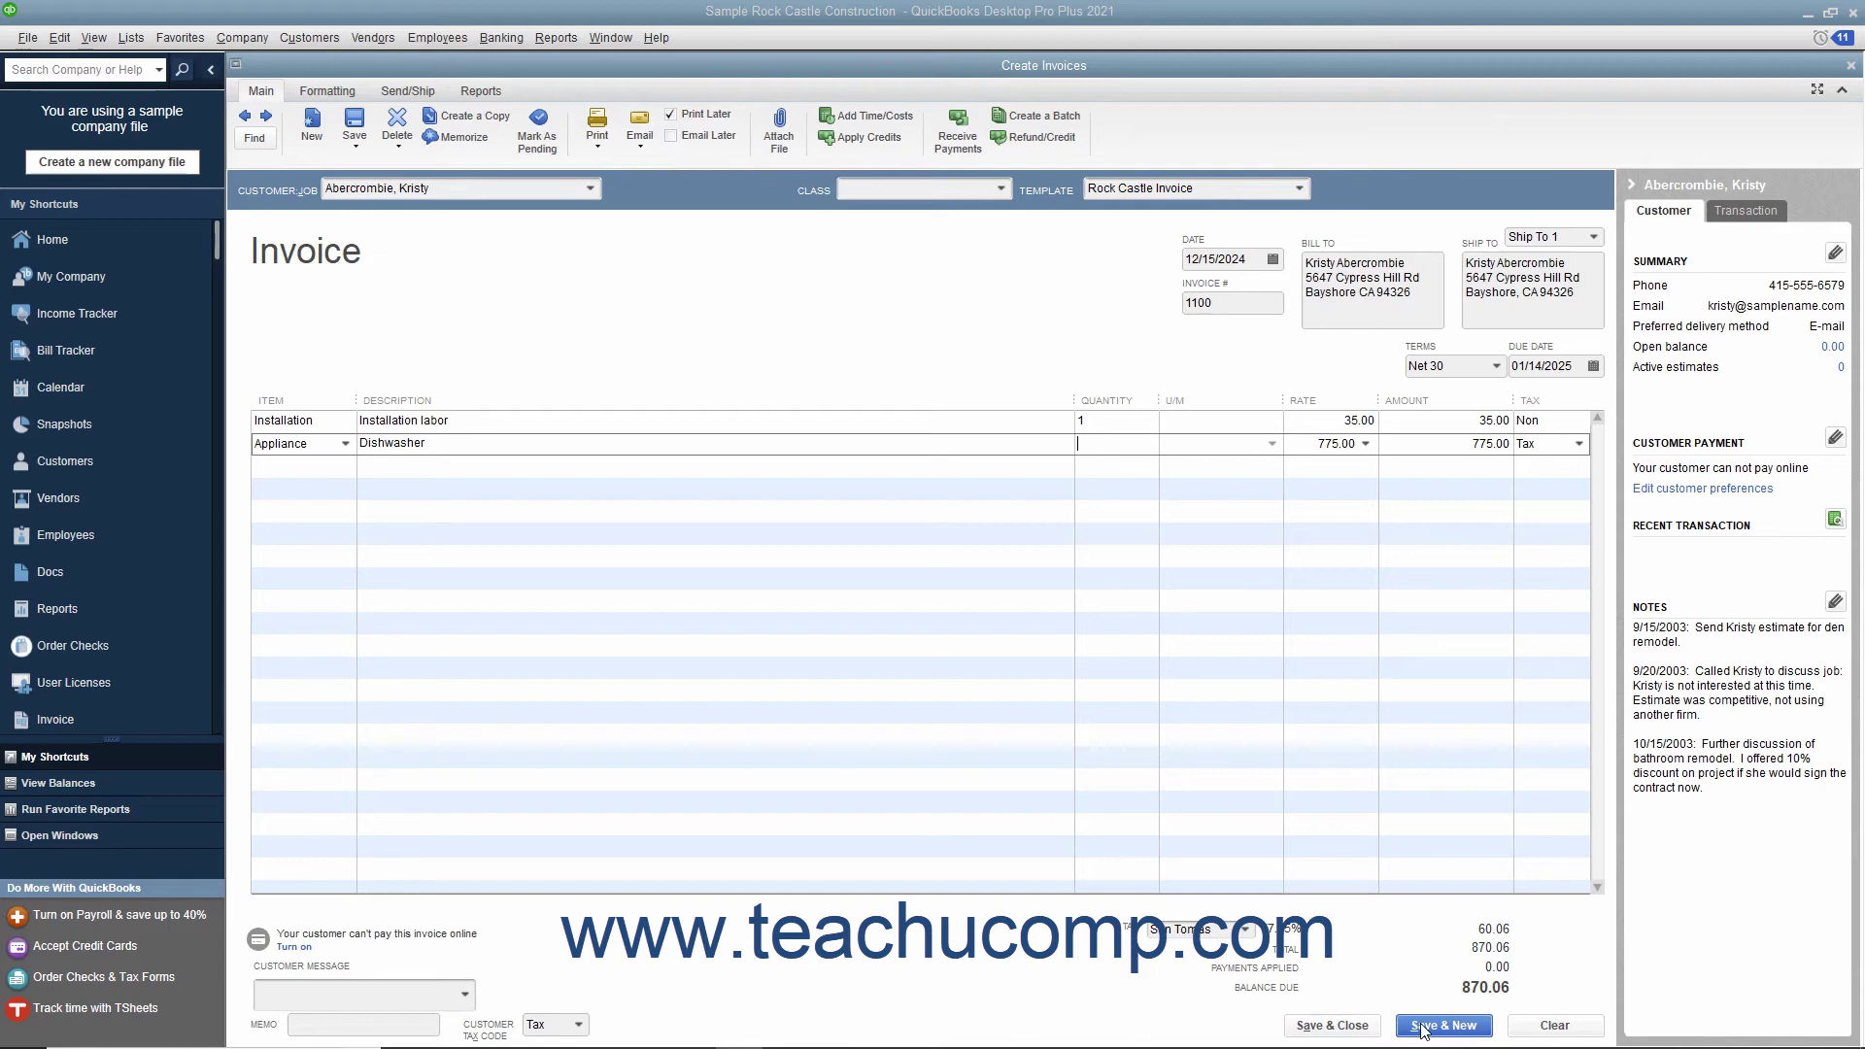
{"action": "left_click", "coordinate": [1365, 1026]}
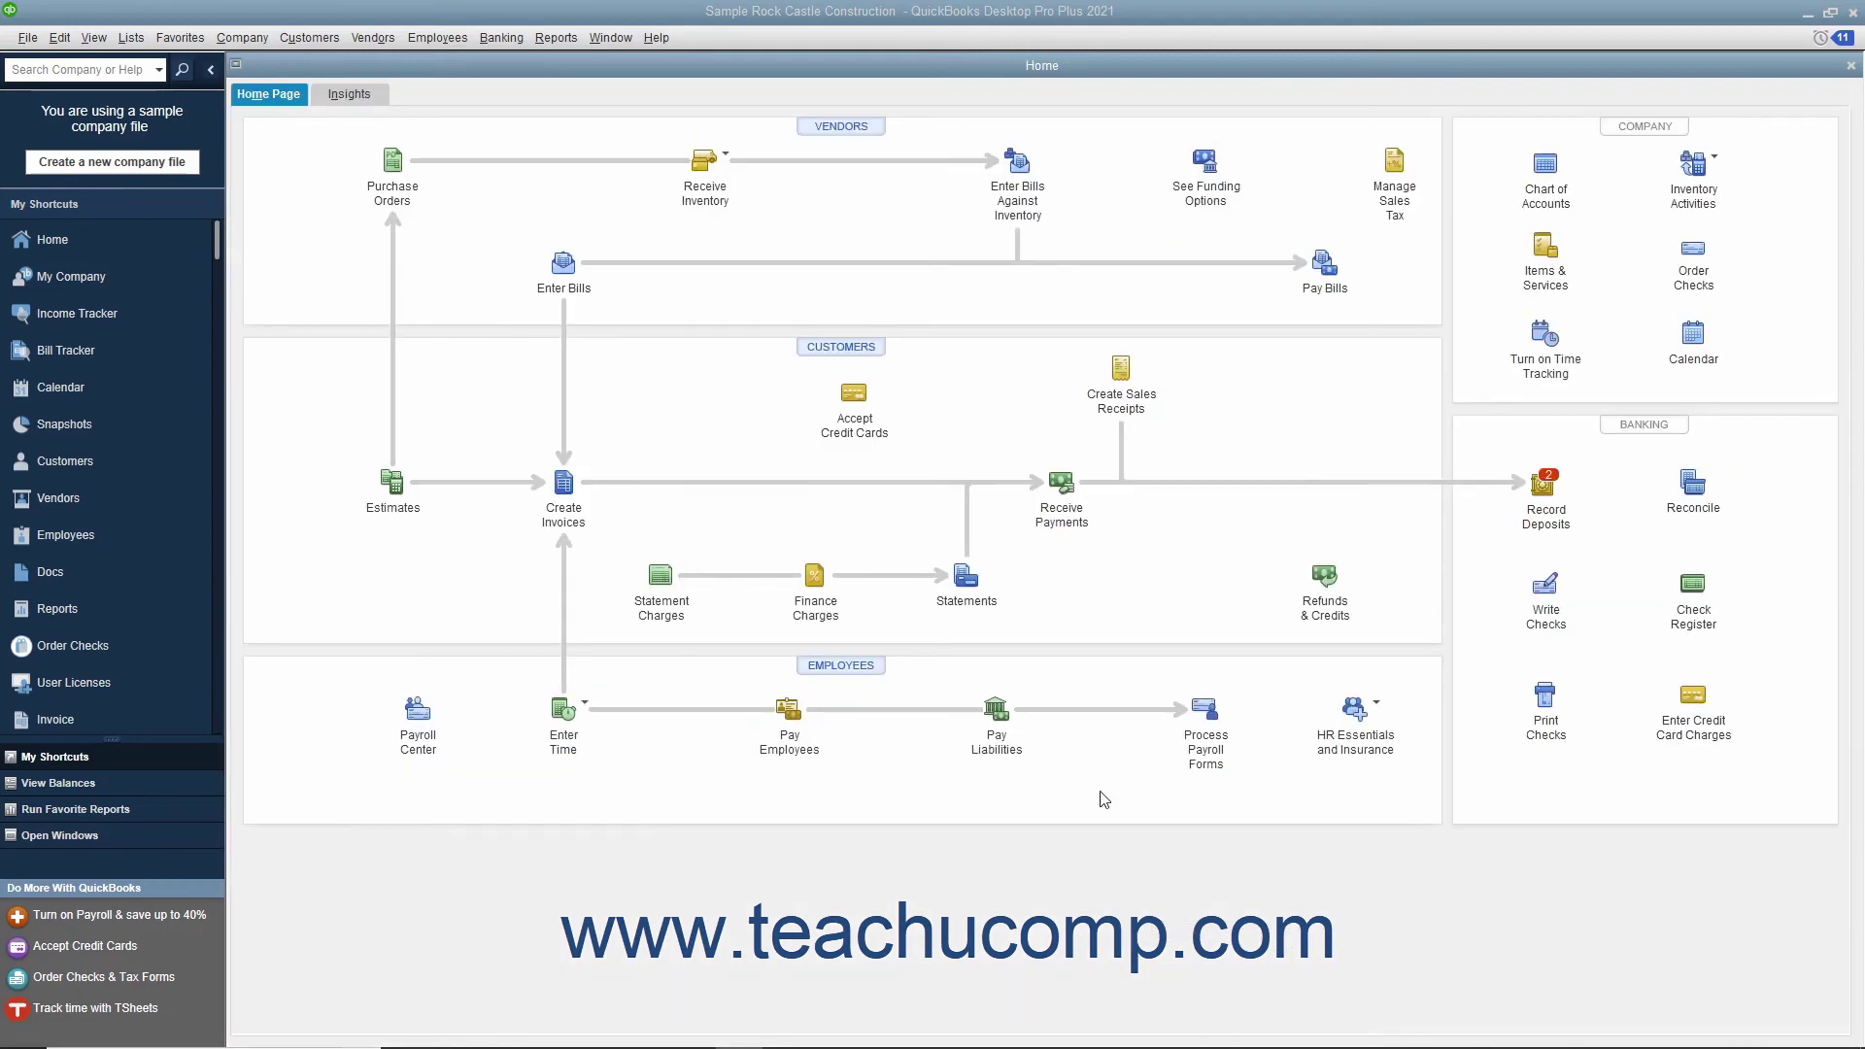
{"action": "left_click", "coordinate": [563, 483]}
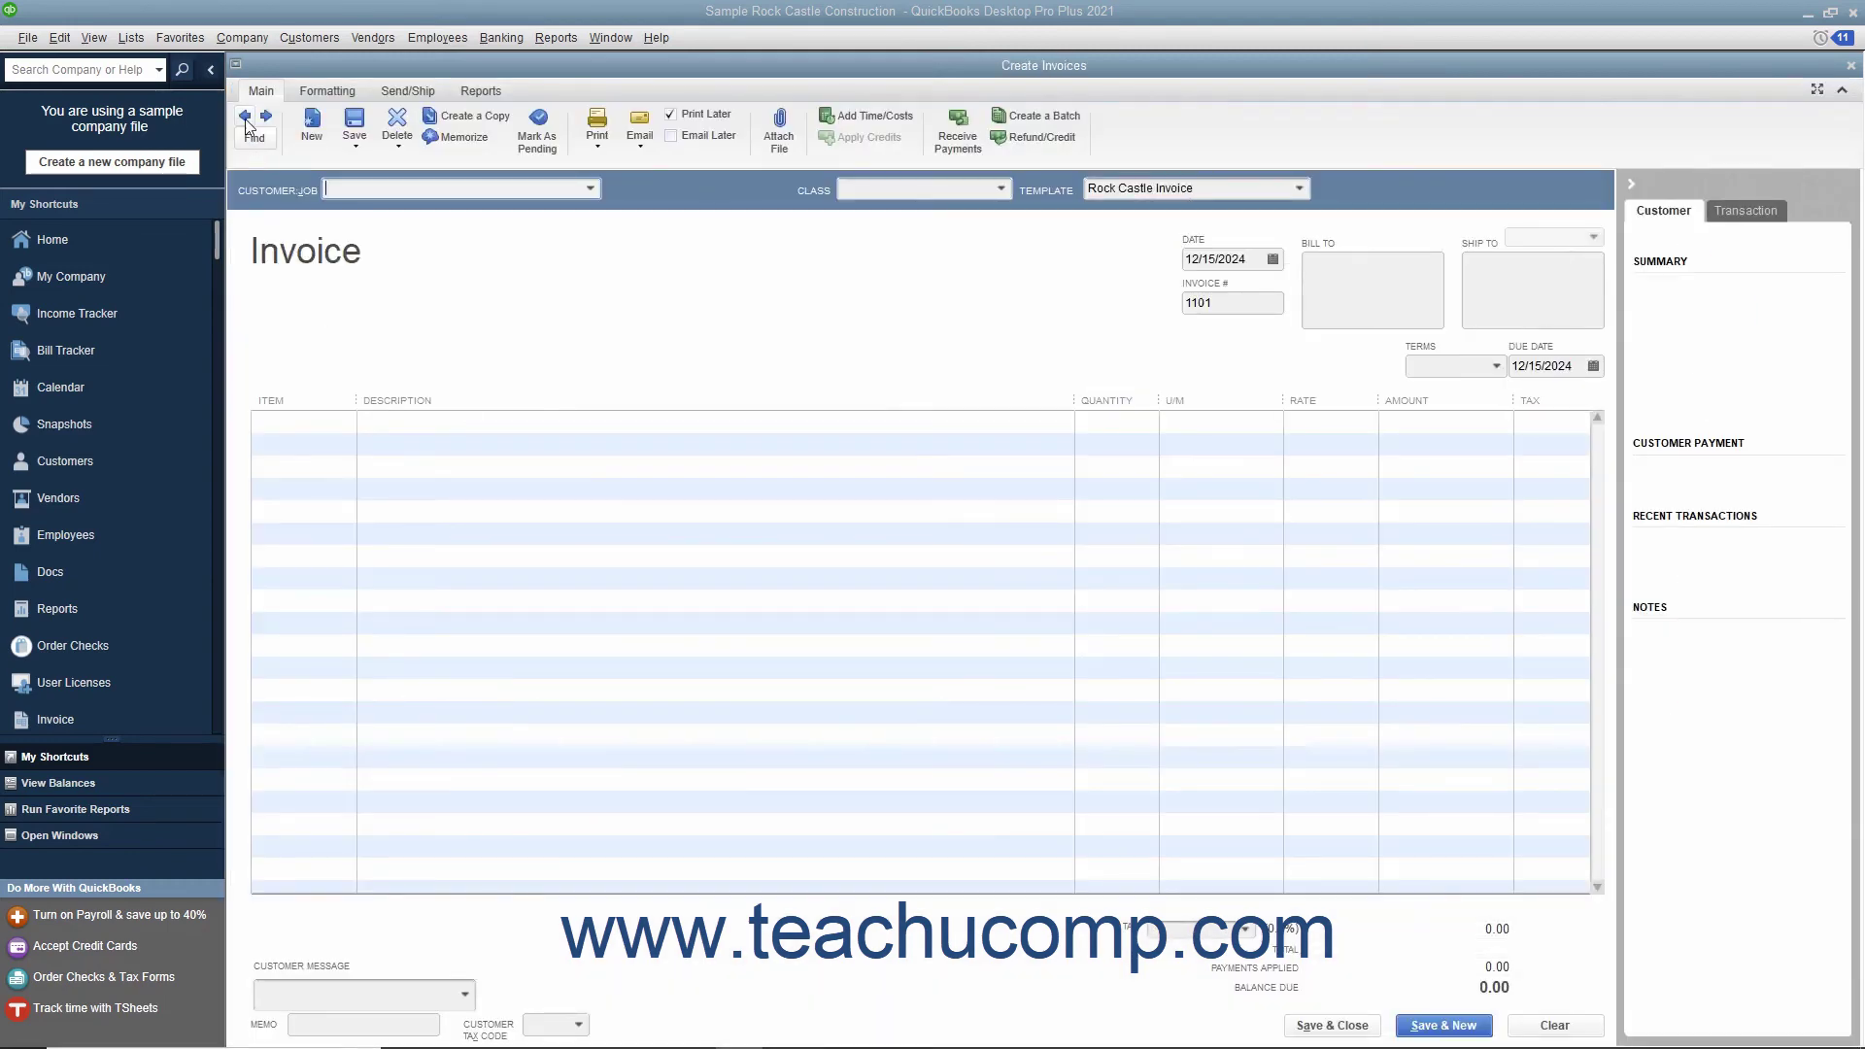
{"action": "left_click", "coordinate": [245, 118]}
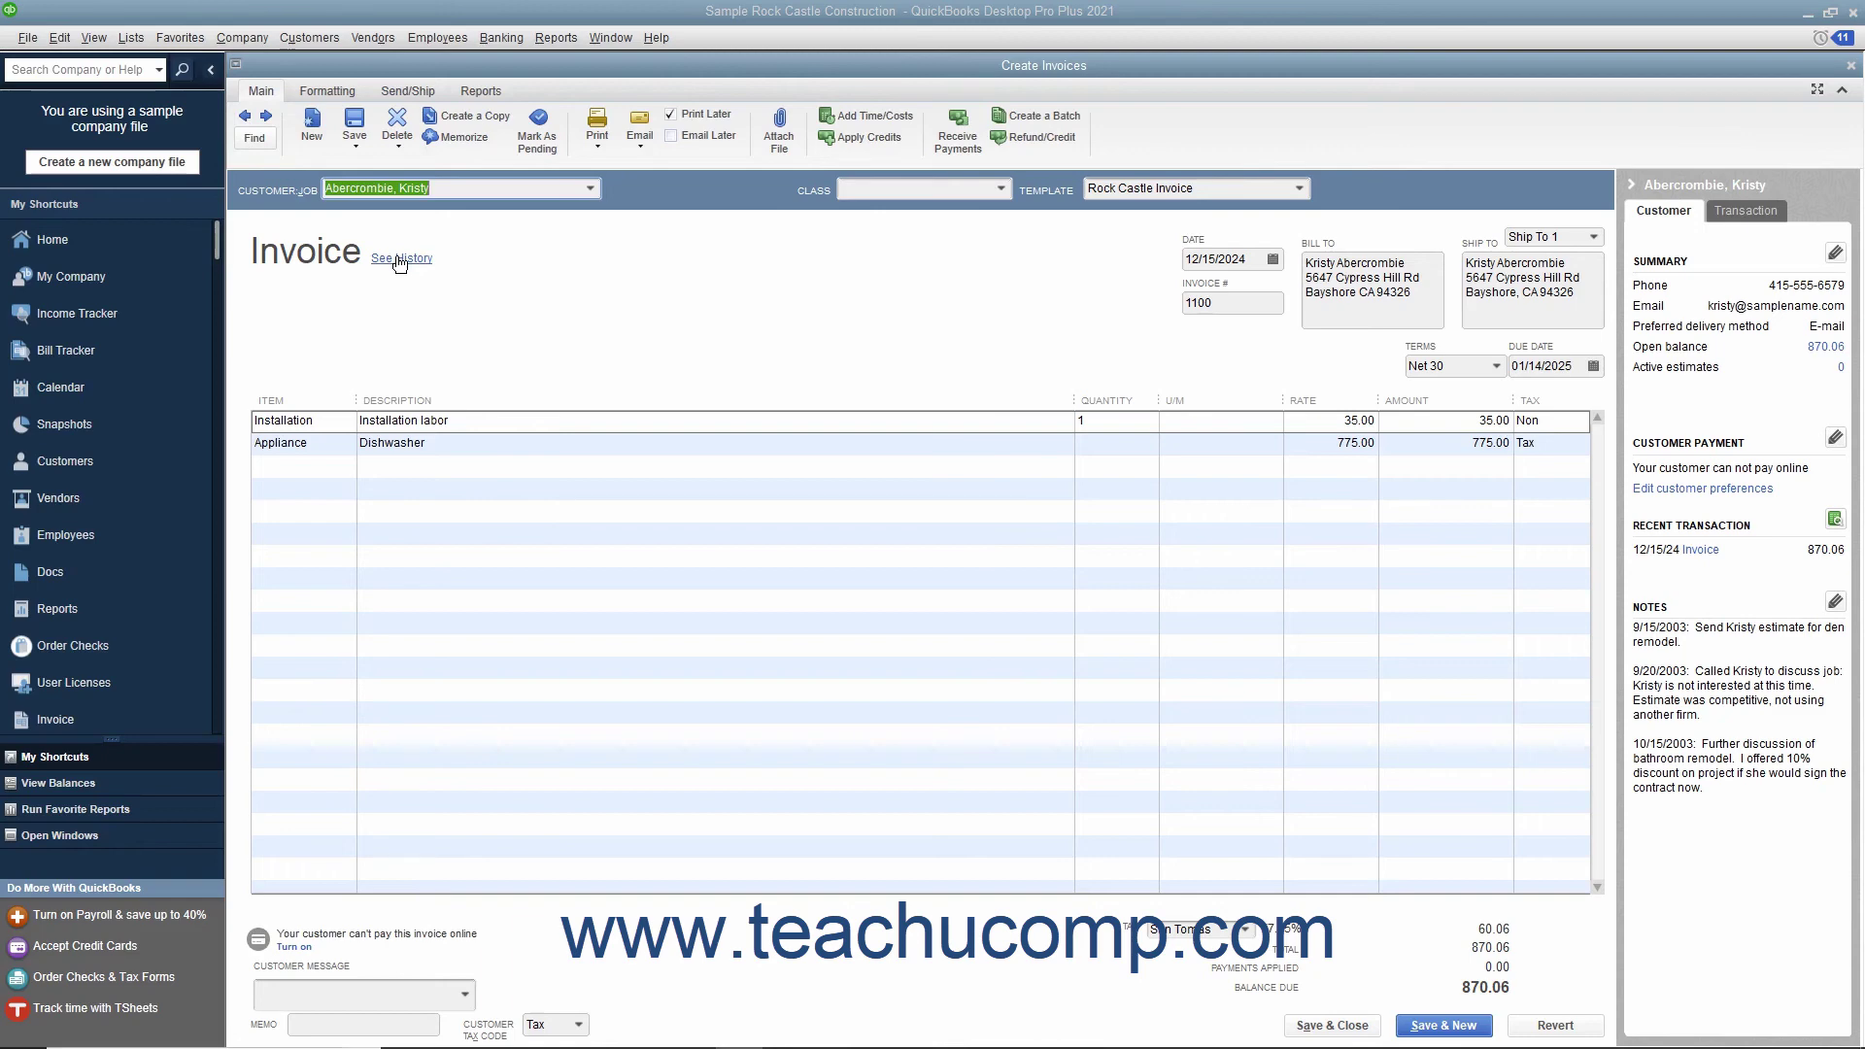
- Check invoice 1100's history, then close the invoice window
{"action": "left_click", "coordinate": [399, 260]}
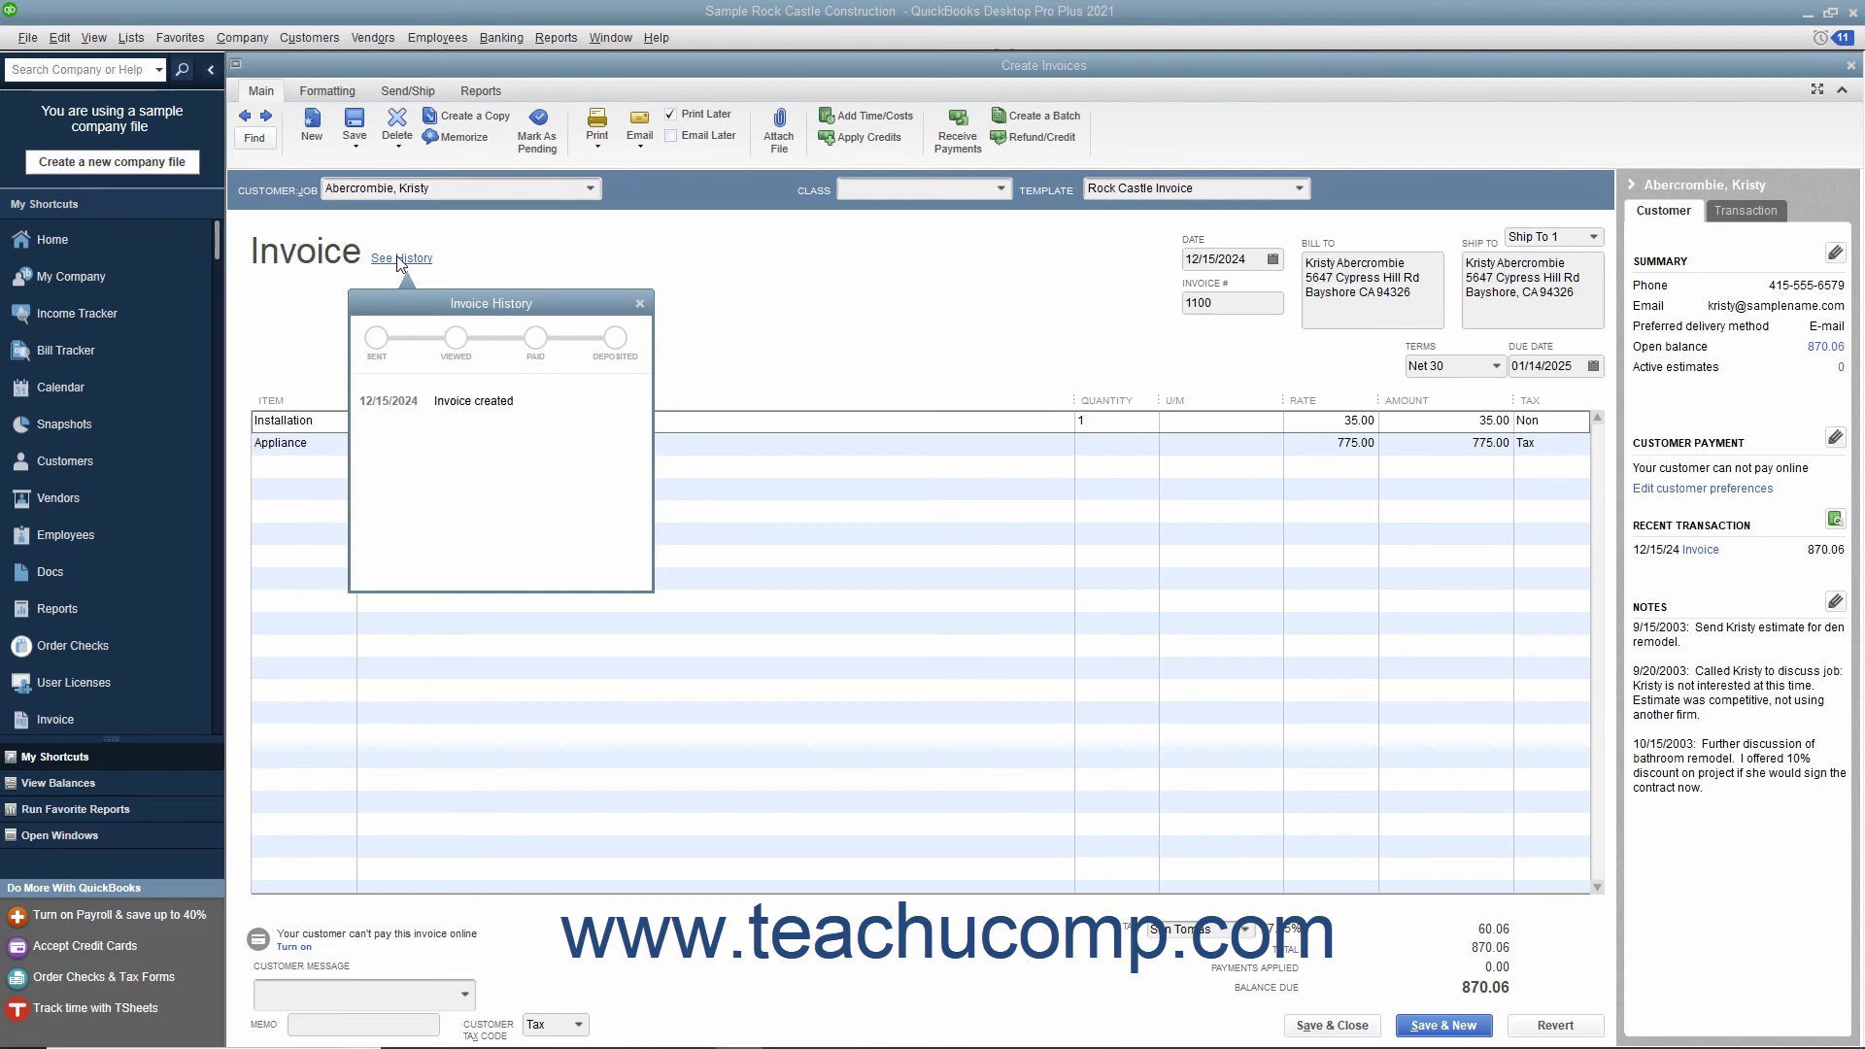
{"action": "left_click", "coordinate": [638, 305]}
{"action": "left_click", "coordinate": [1850, 65]}
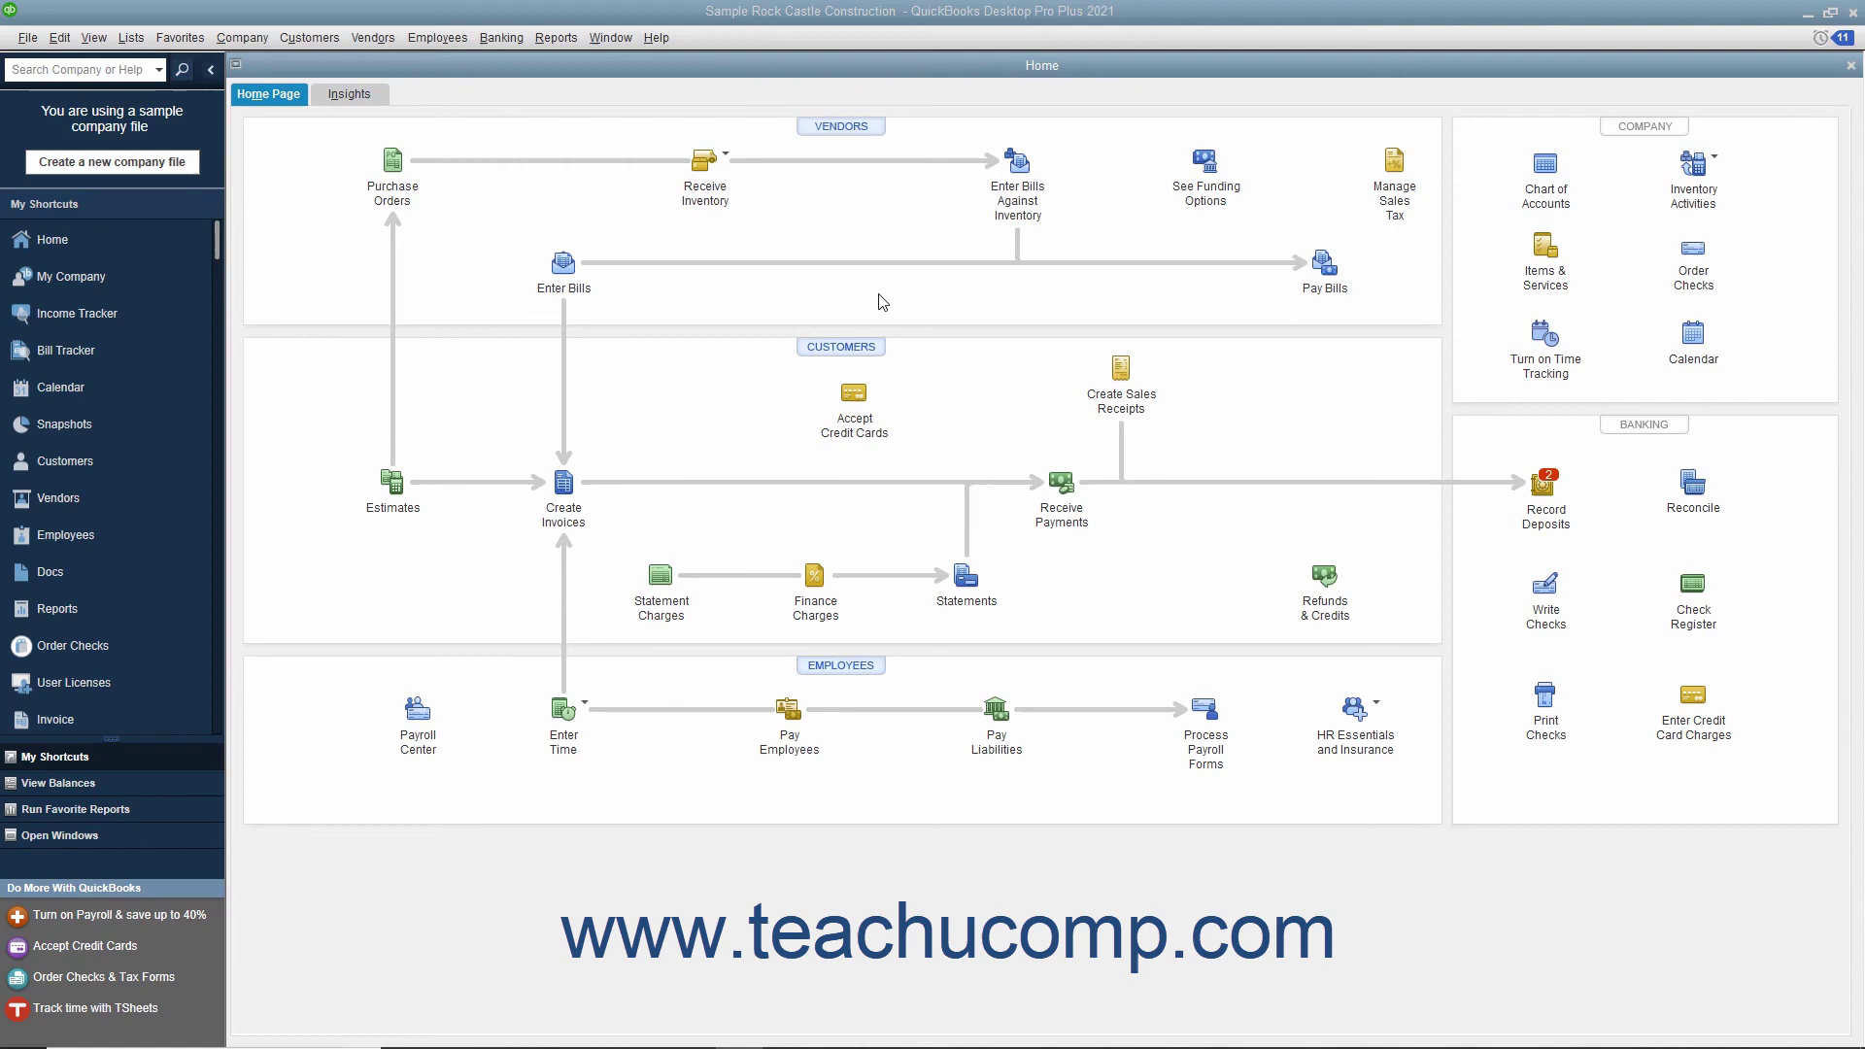
- Open the 11000 Accounts Receivable register from the Chart of Accounts
{"action": "left_click", "coordinate": [131, 38]}
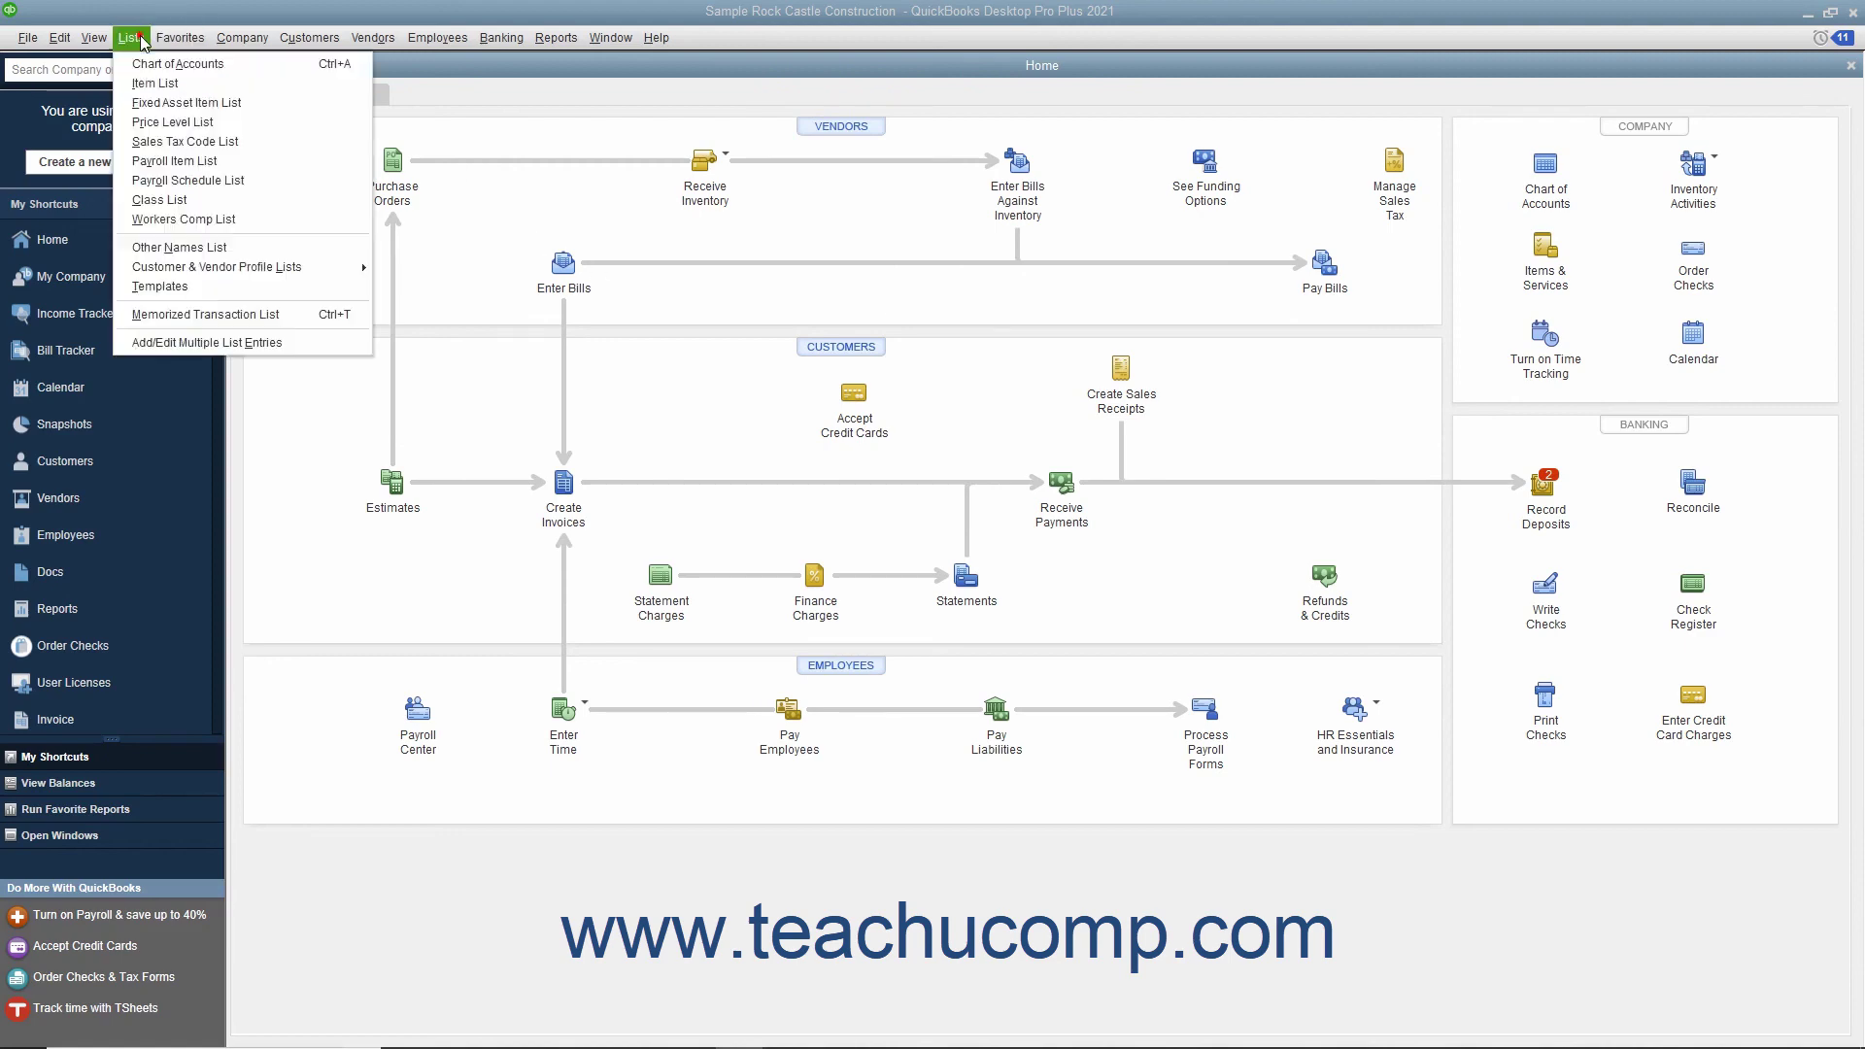
{"action": "left_click", "coordinate": [146, 64]}
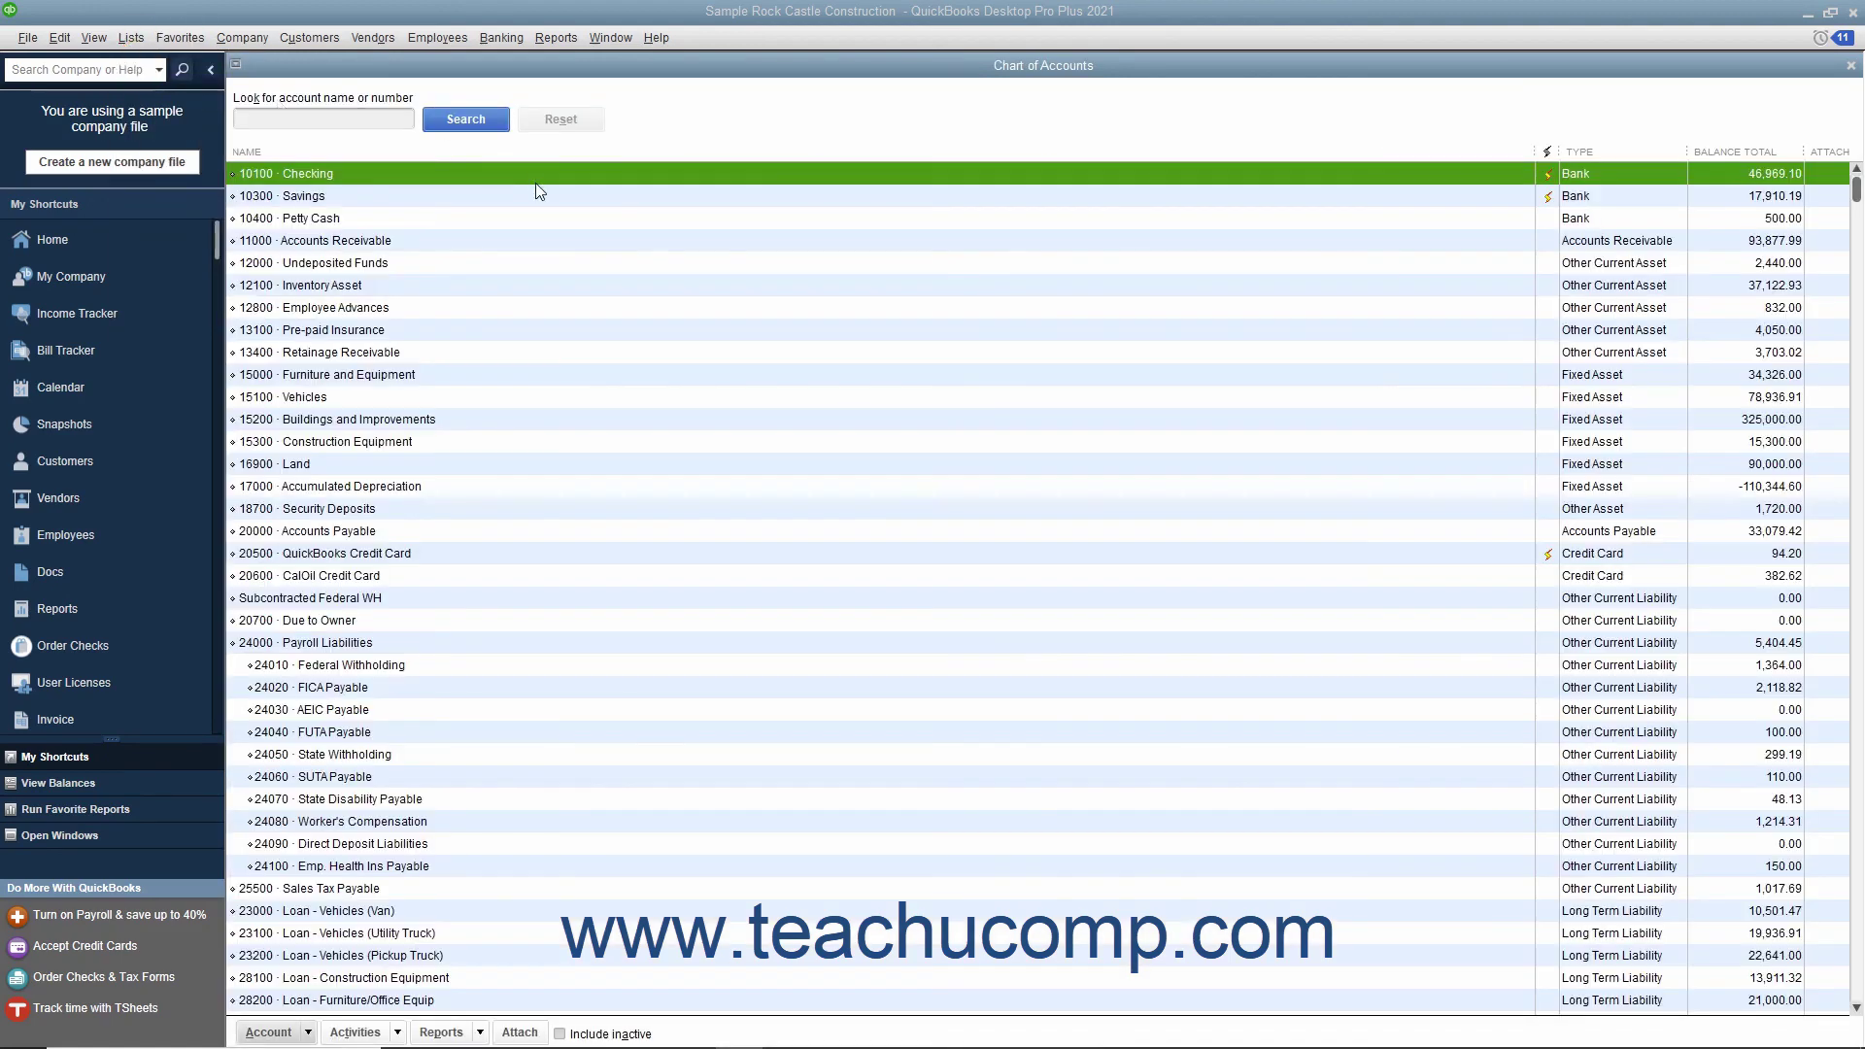
{"action": "double_click", "coordinate": [463, 241]}
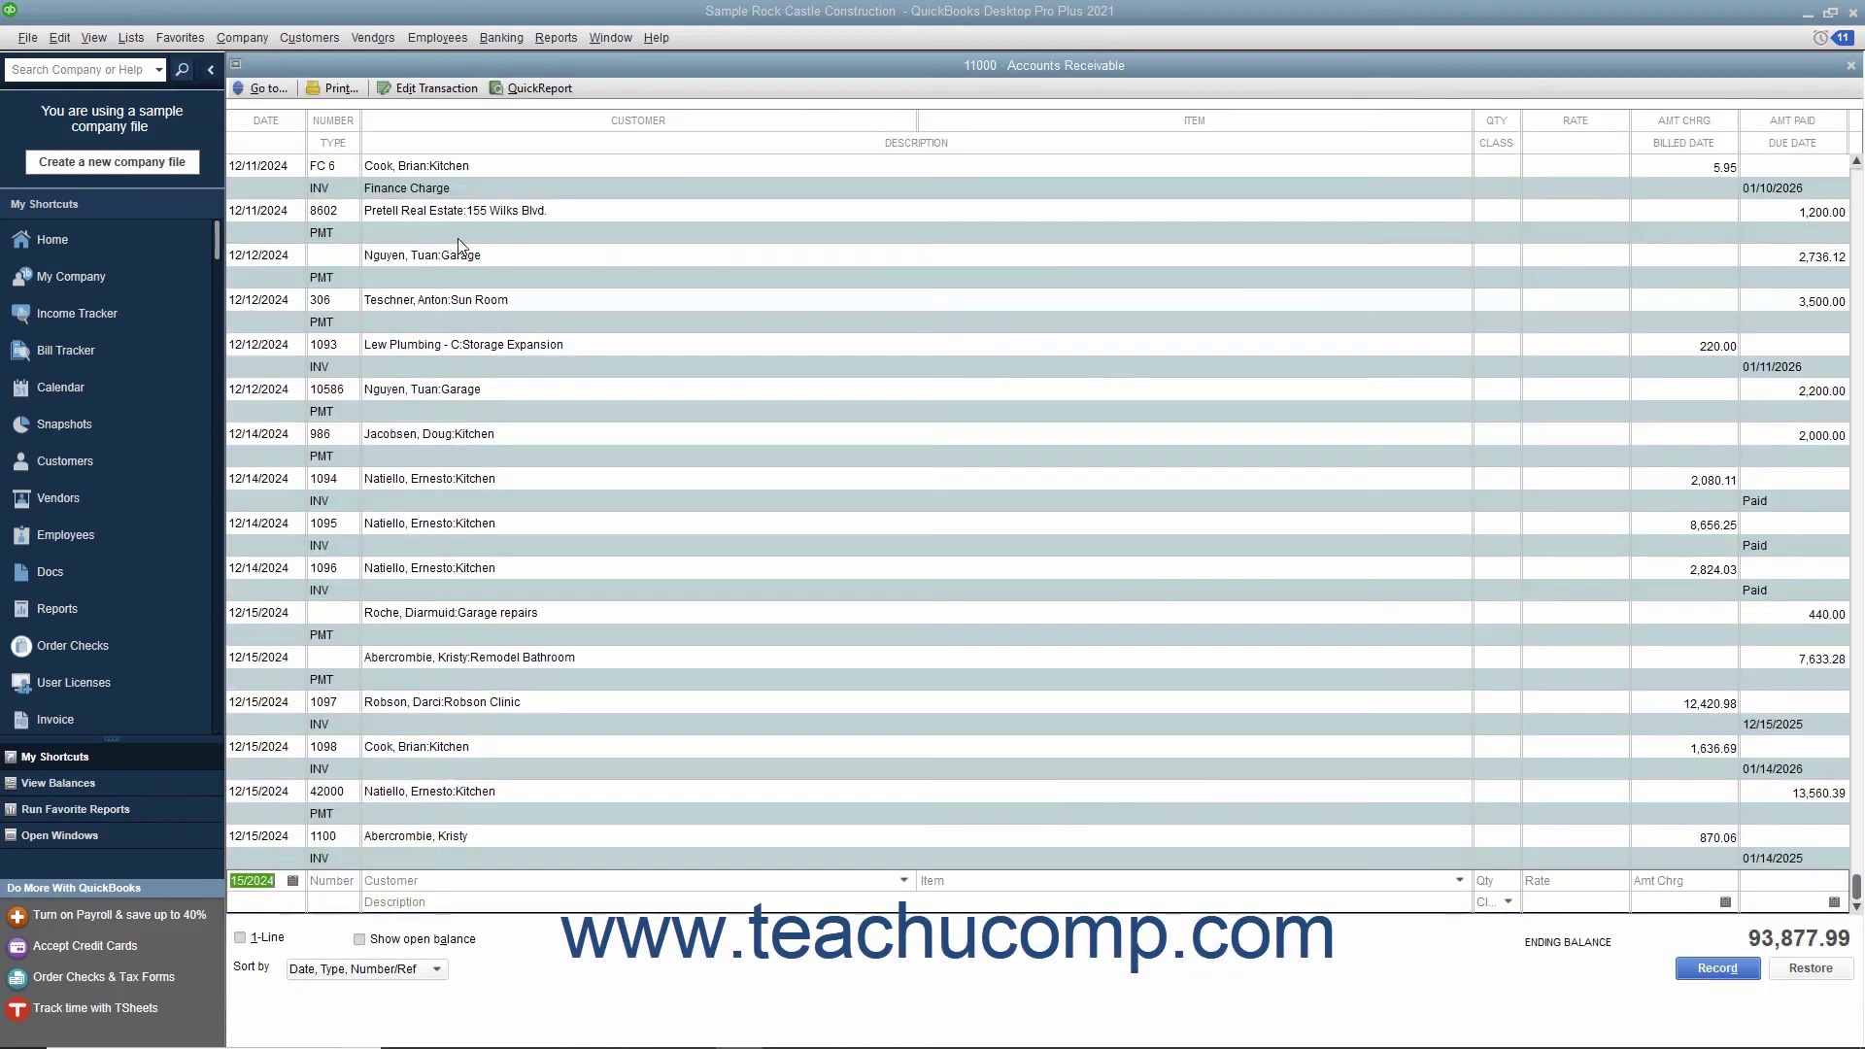